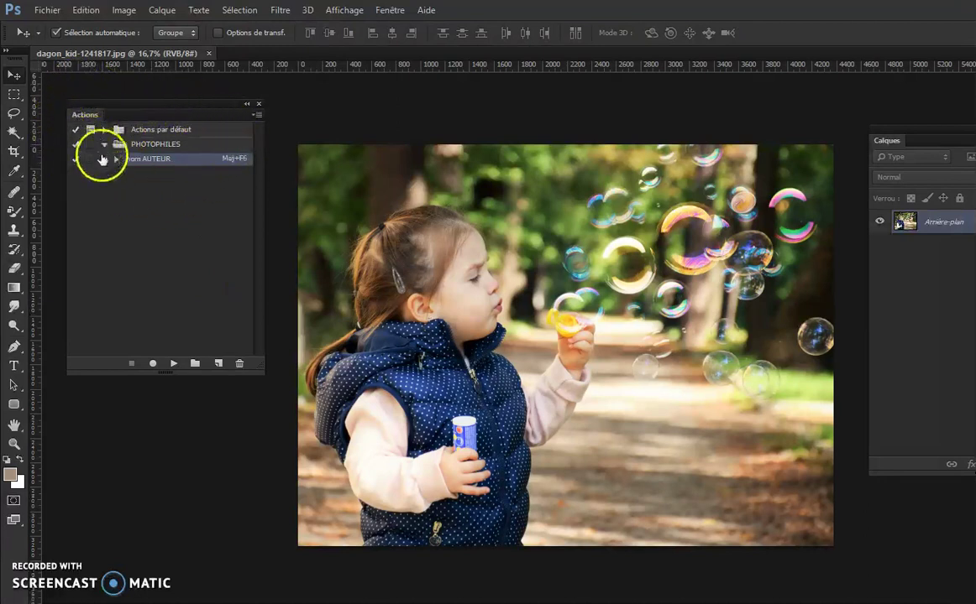
left_click(391, 12)
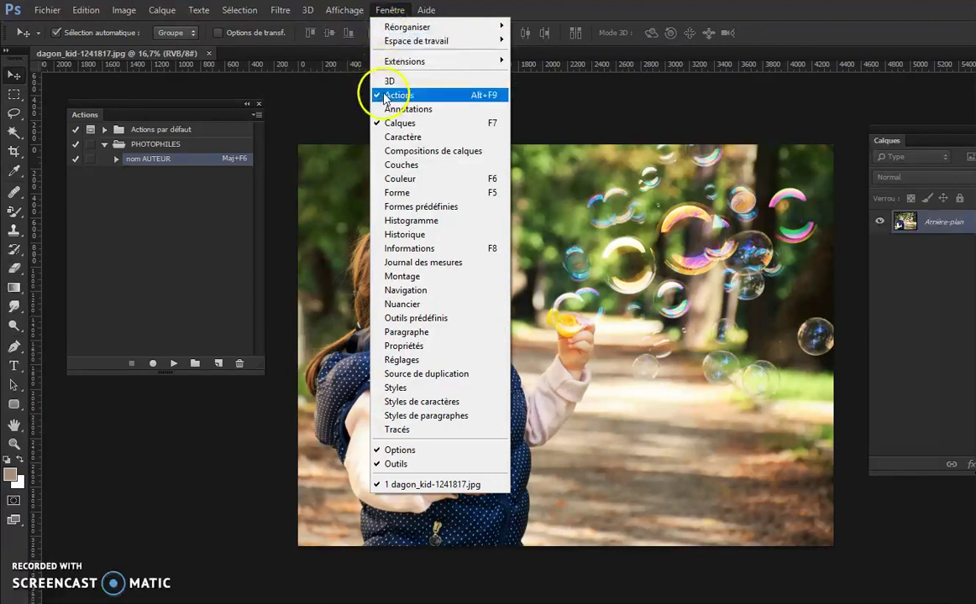
left_click(389, 9)
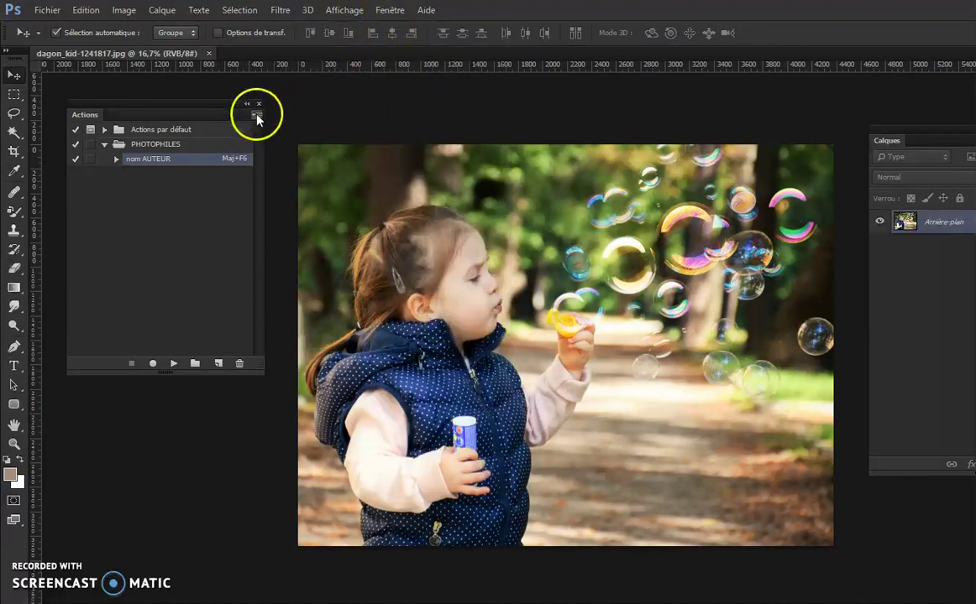
left_click(257, 113)
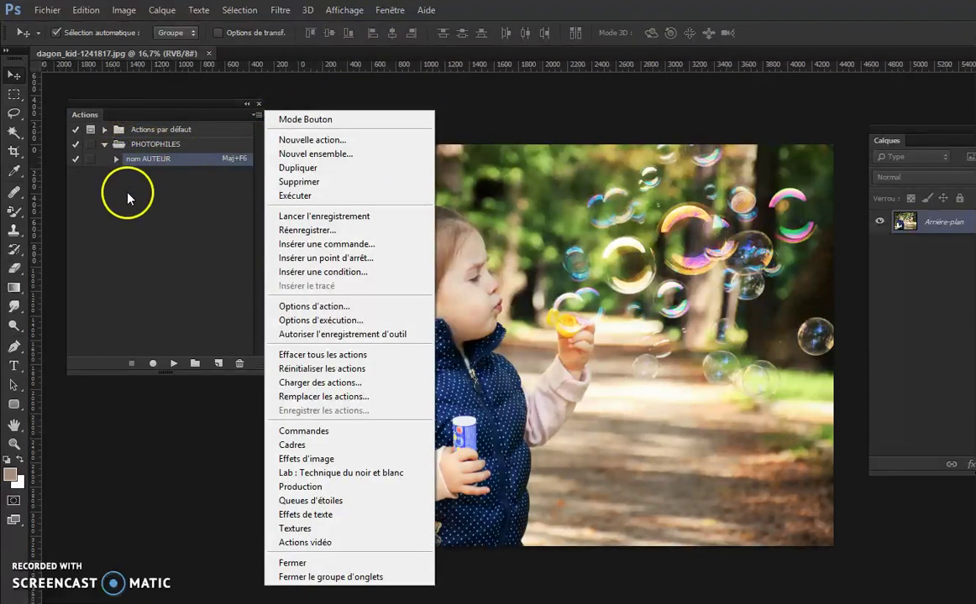
left_click(169, 148)
mouse_move(171, 153)
left_mouse_down()
mouse_move(153, 178)
mouse_move(148, 162)
mouse_move(151, 172)
left_mouse_up()
double_click(149, 161)
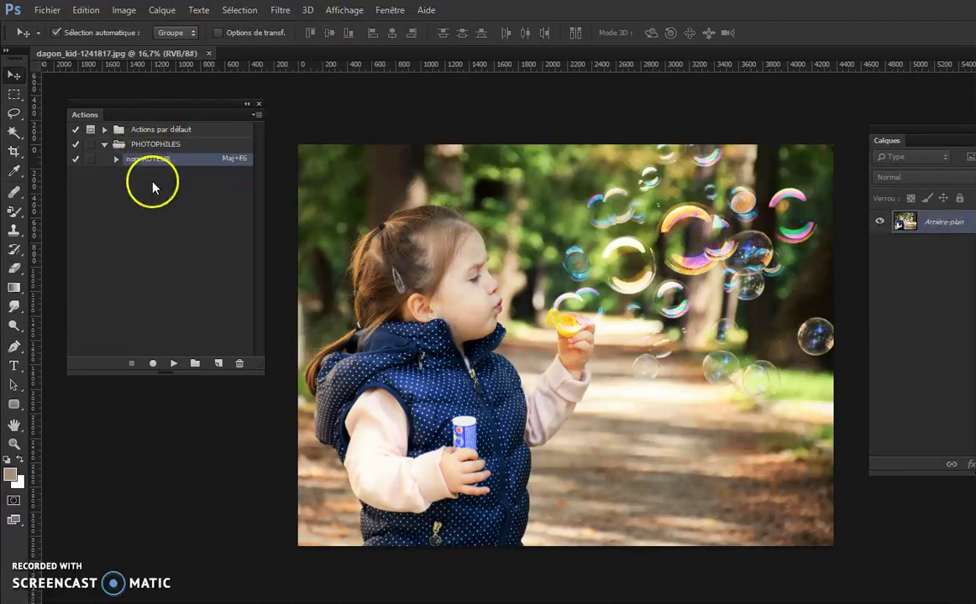
left_click_drag(147, 159, 171, 167)
left_click(174, 170)
- Create and start recording an action named sepia in the PHOTOPHILES set, with function key Shift+F7 and the colour Violet
left_click(217, 364)
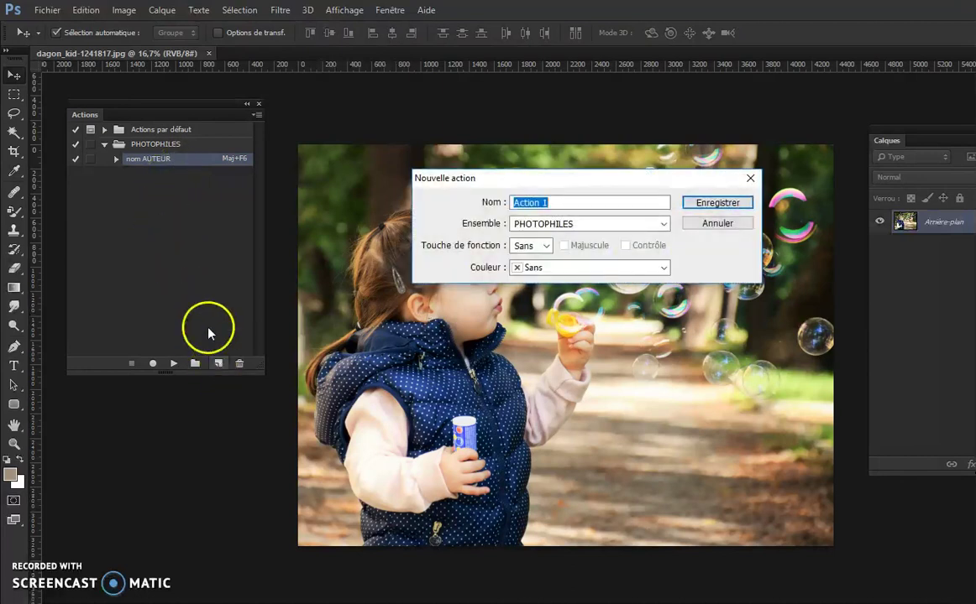
left_click(542, 245)
left_click(525, 343)
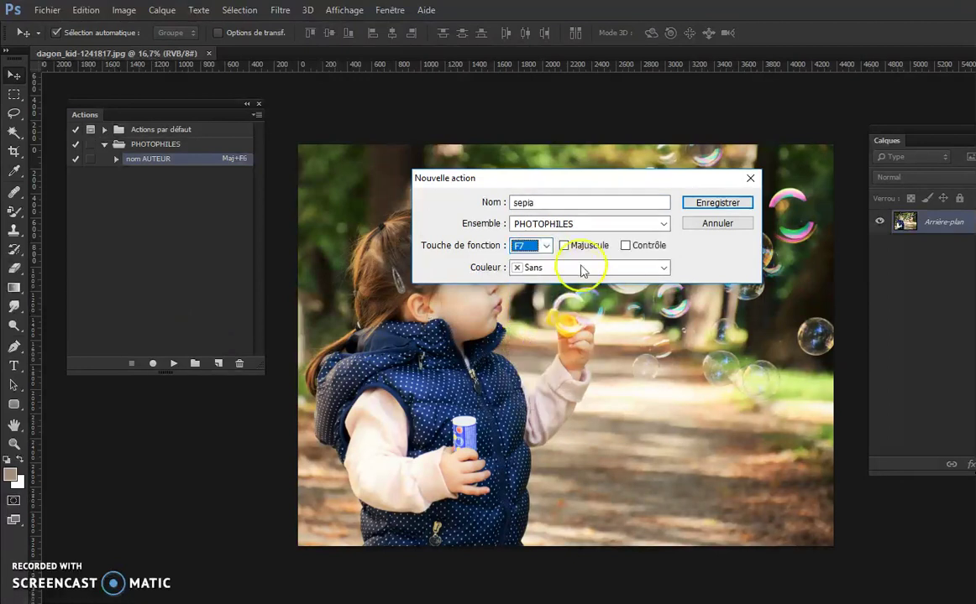
left_click(564, 245)
left_click(556, 268)
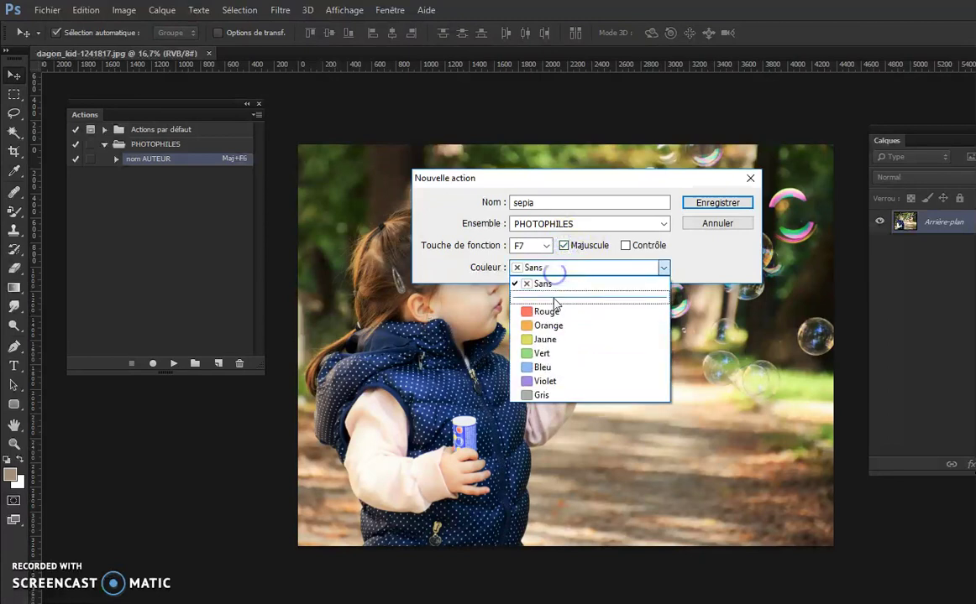
left_click(546, 382)
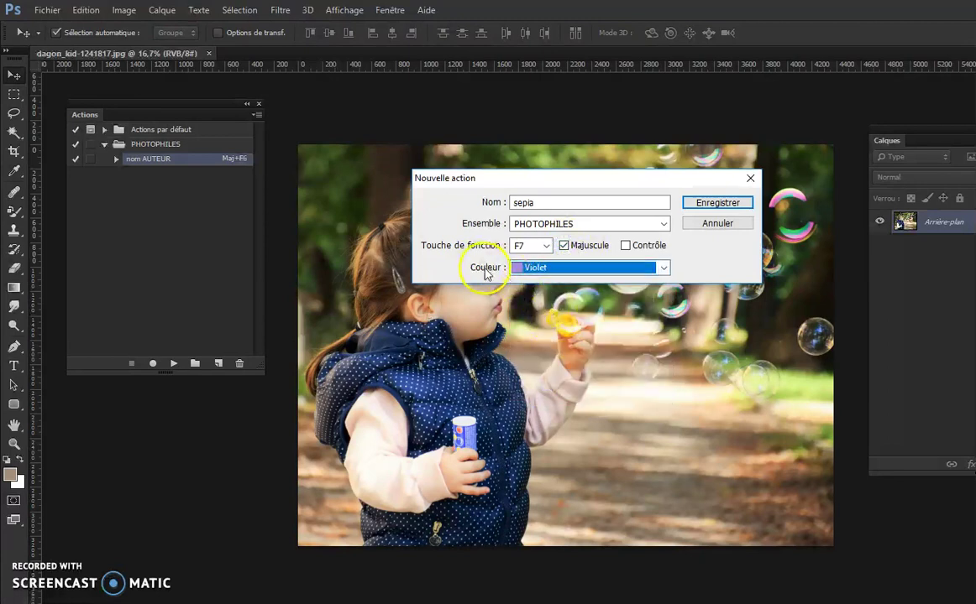
left_click(709, 206)
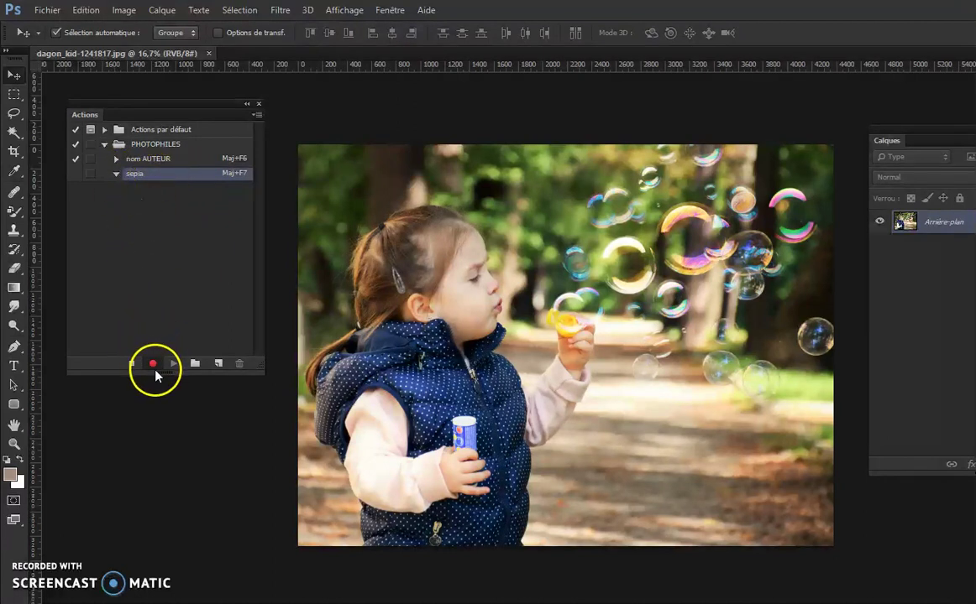
- Apply a Black and White adjustment with reds 72, yellows 64, greens -31, cyans -35, blues -108 and magentas 94
left_click(119, 15)
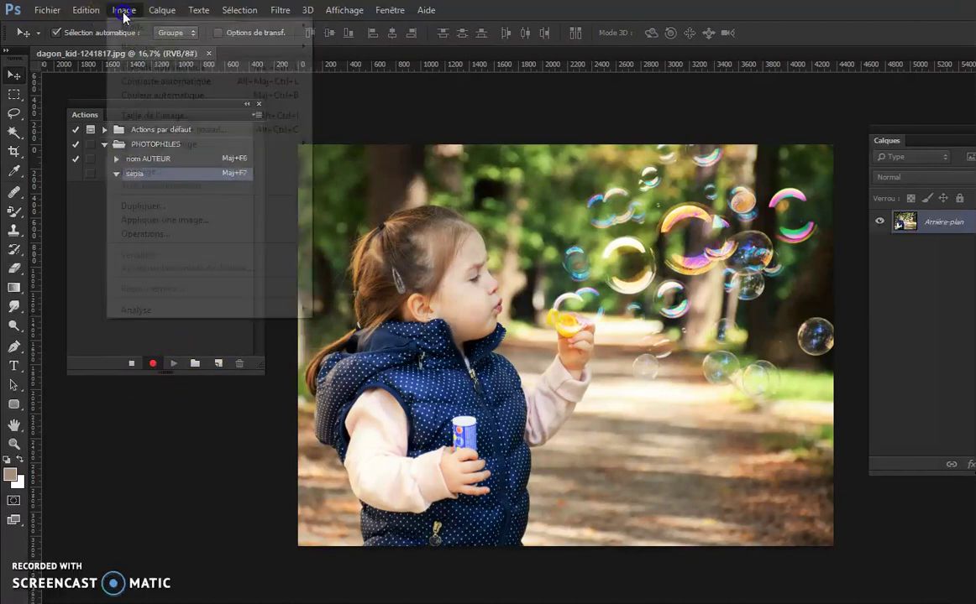
mouse_move(137, 50)
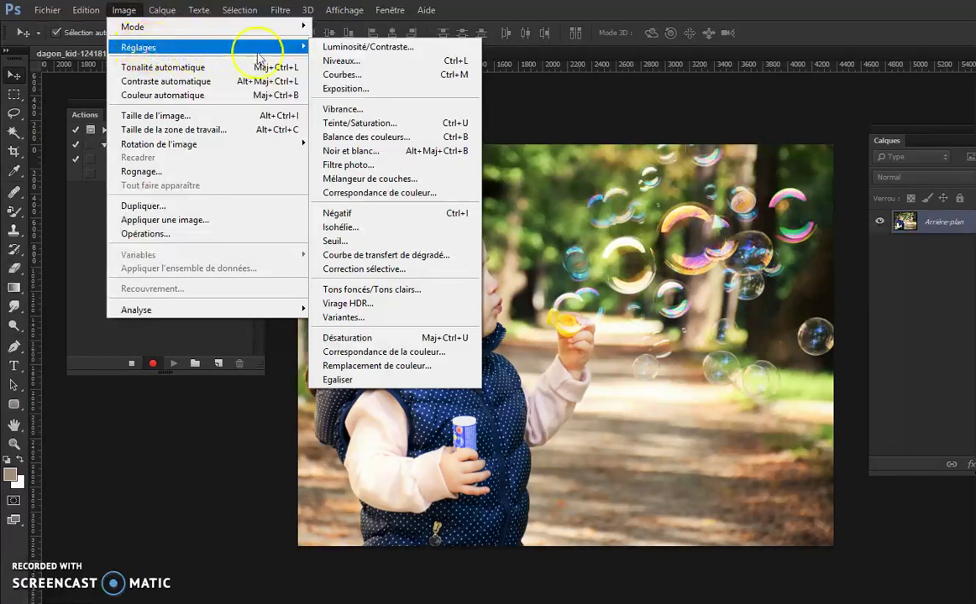
left_click(375, 151)
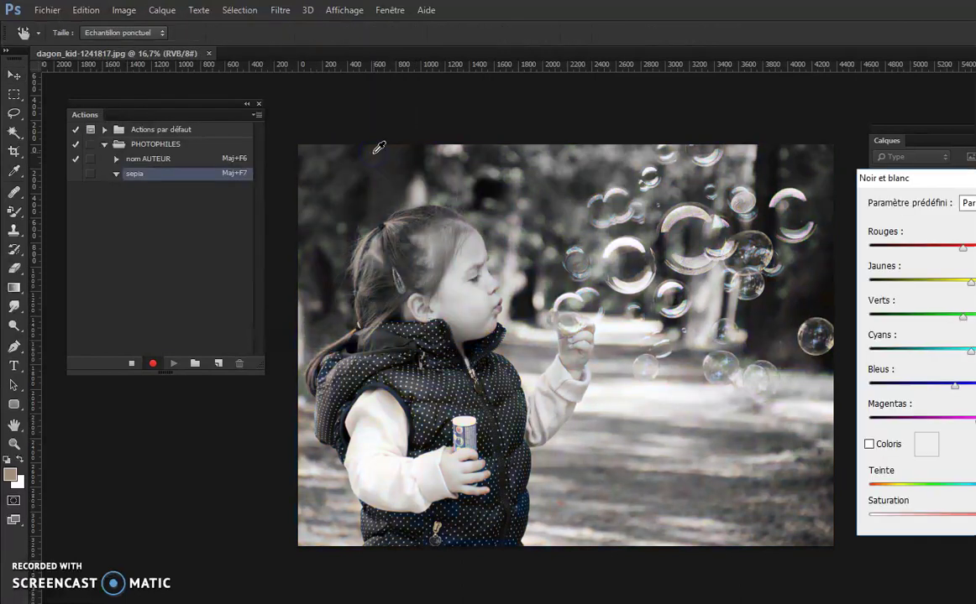
left_click_drag(938, 179, 708, 159)
left_click_drag(753, 233, 744, 261)
left_click_drag(720, 303, 693, 367)
left_click(687, 158)
left_click_drag(688, 158, 705, 135)
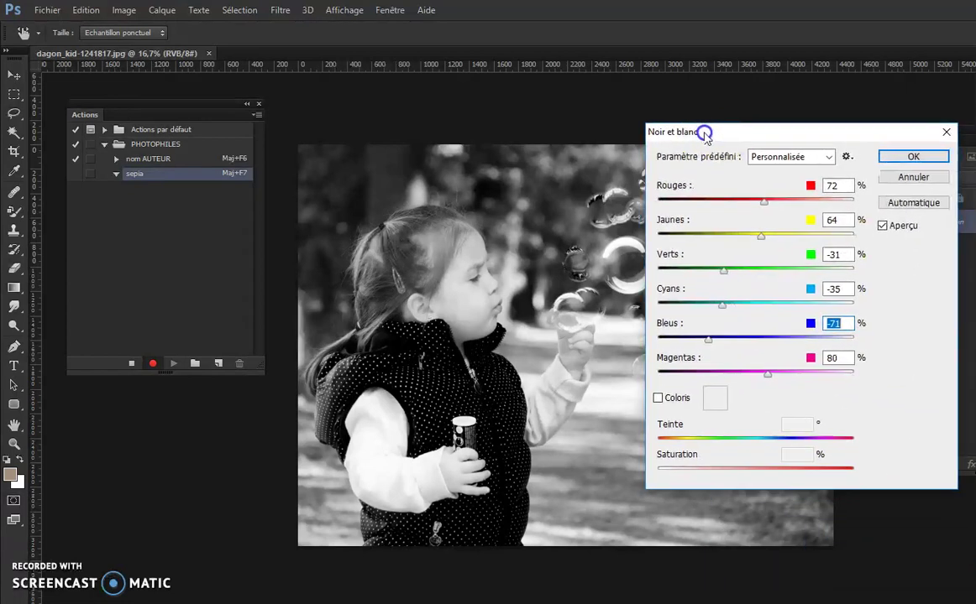
left_click_drag(767, 374, 759, 381)
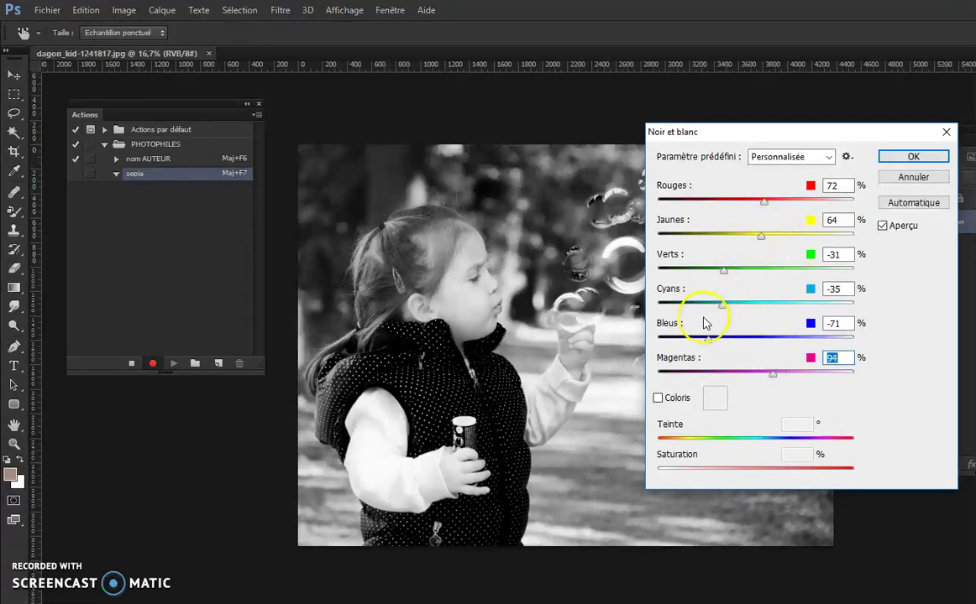
left_click_drag(693, 342, 695, 340)
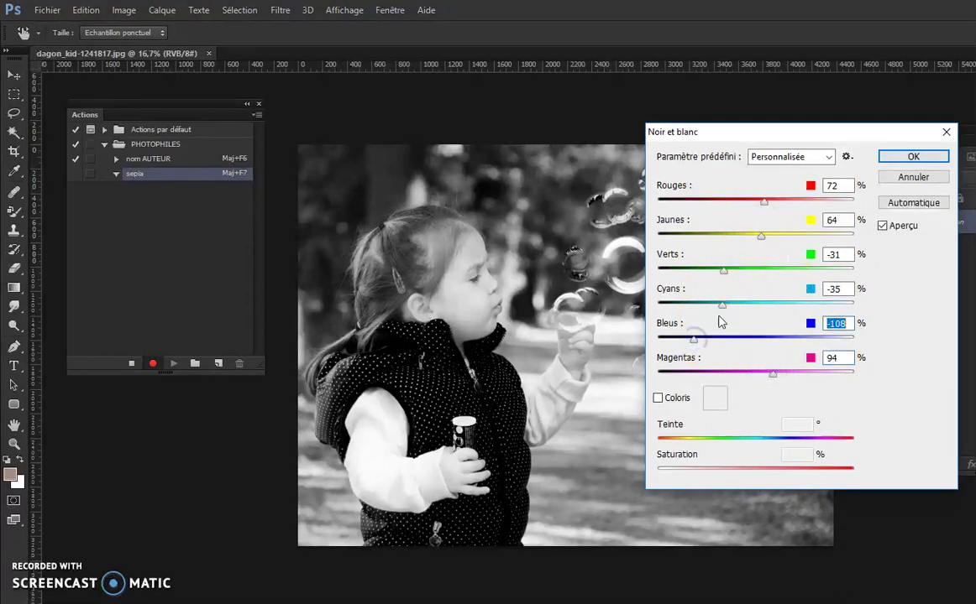
left_click(912, 156)
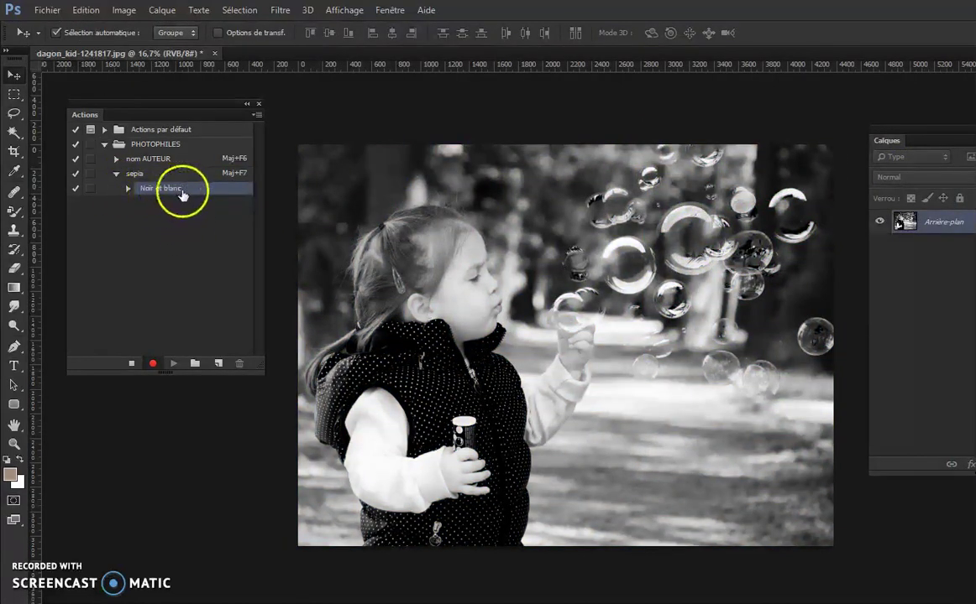
- Apply a Photo Filter adjustment to the image using the Sépia filter at 80% density
left_click(127, 13)
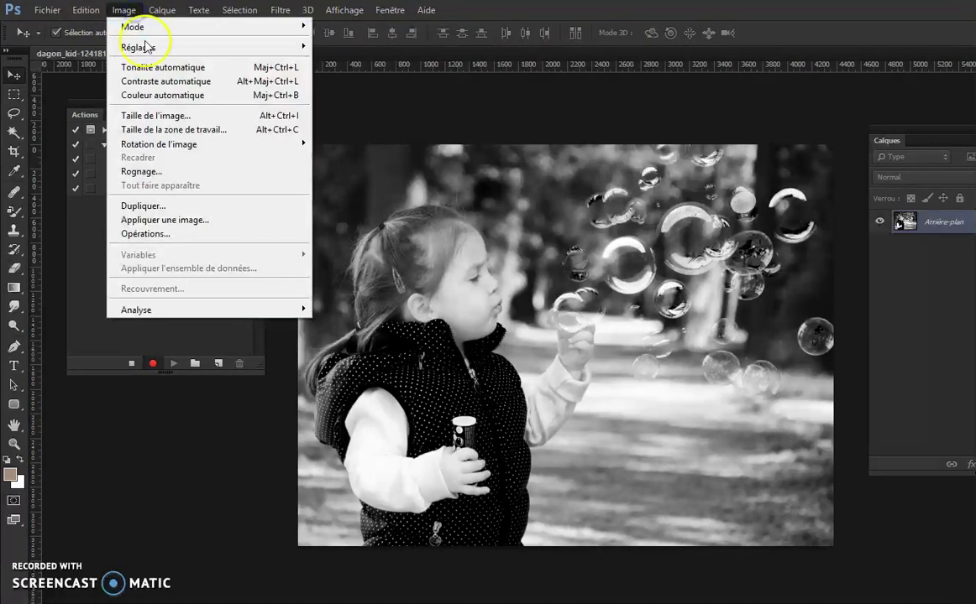
mouse_move(147, 49)
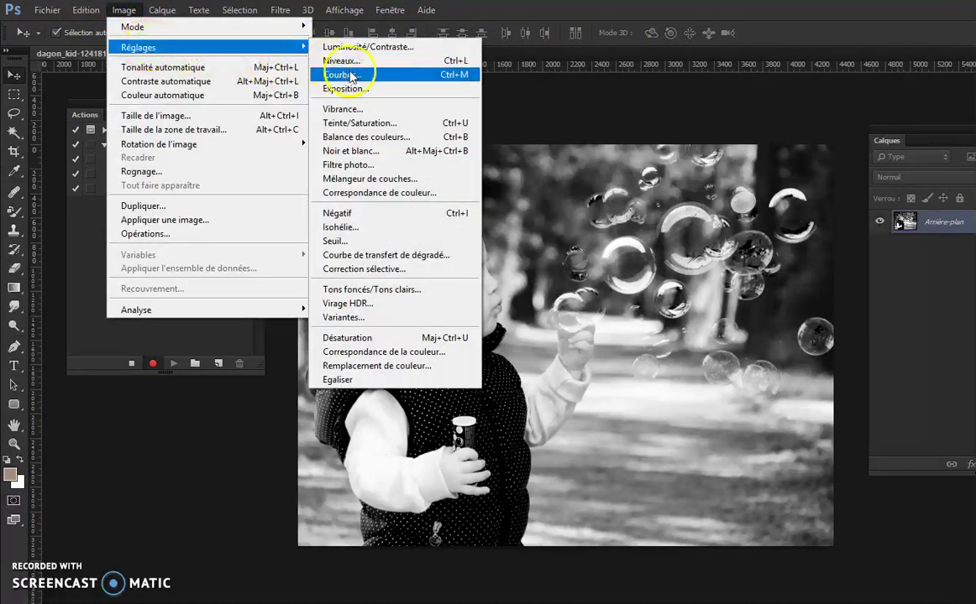
left_click(362, 167)
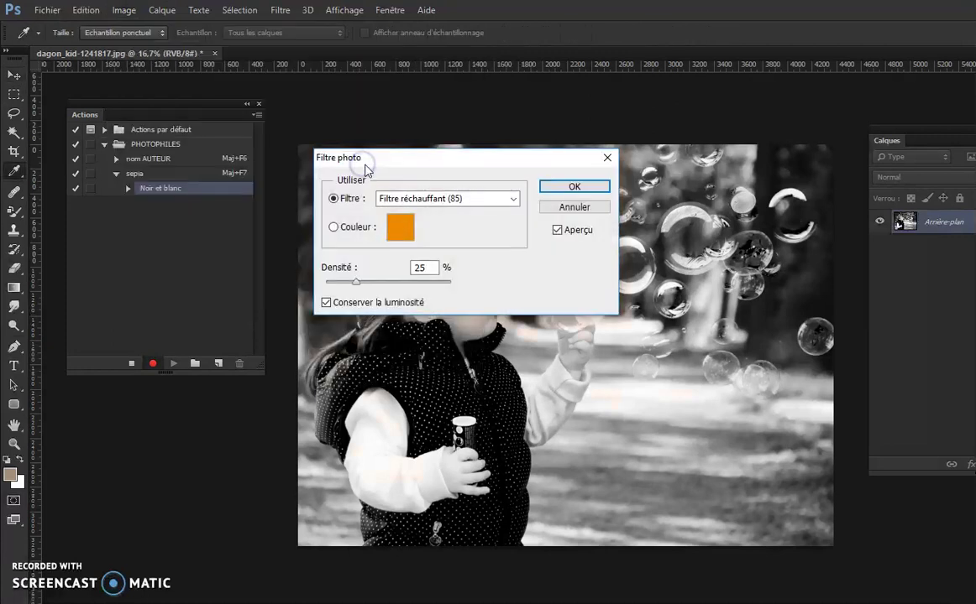
left_click(458, 200)
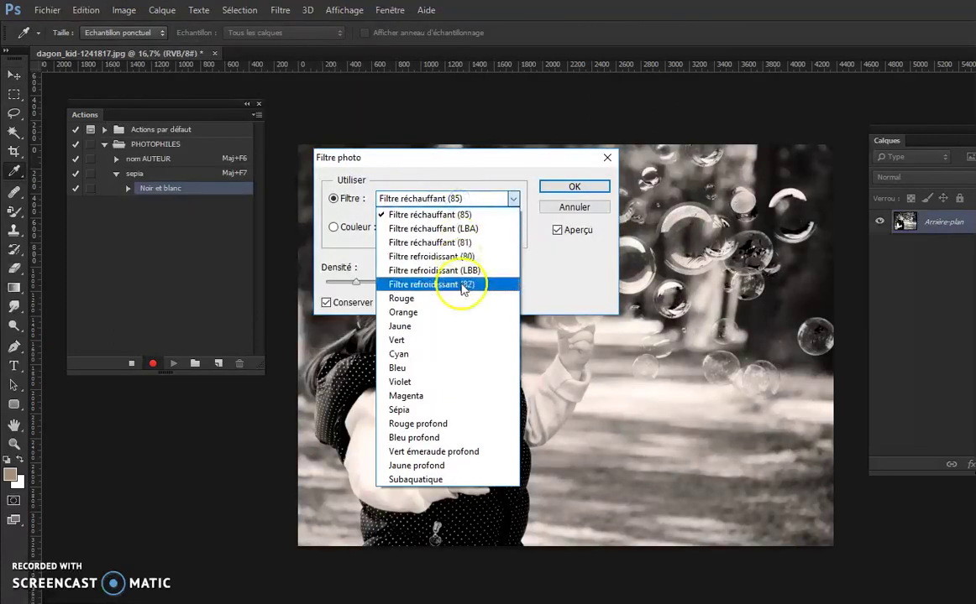
left_click(427, 411)
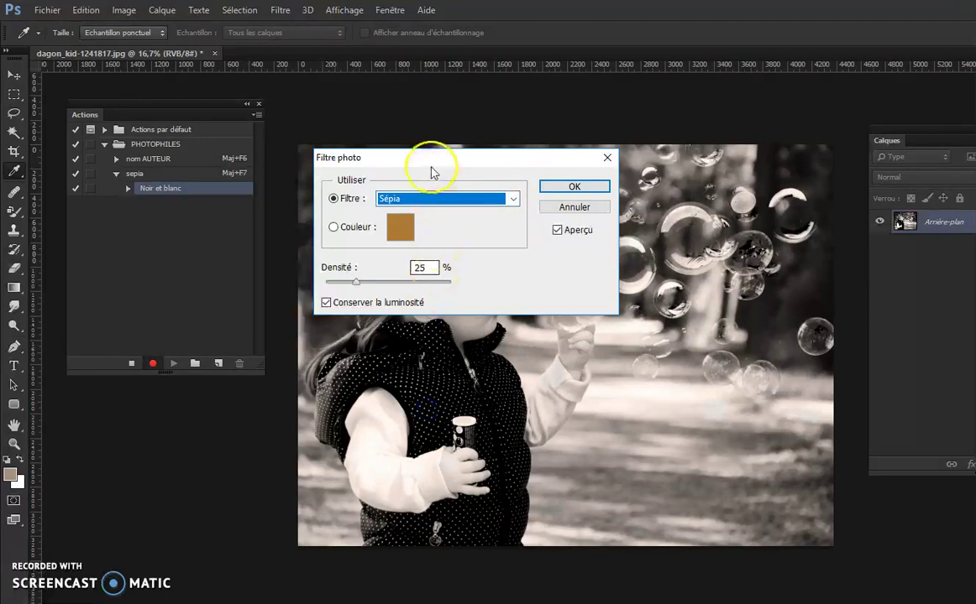
left_click_drag(426, 157, 759, 137)
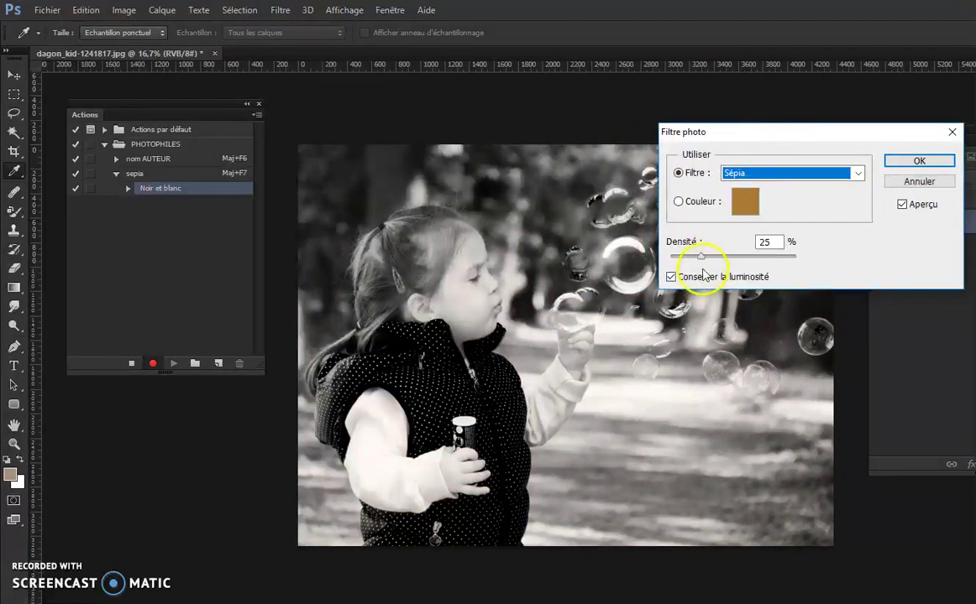
left_click_drag(703, 263, 704, 262)
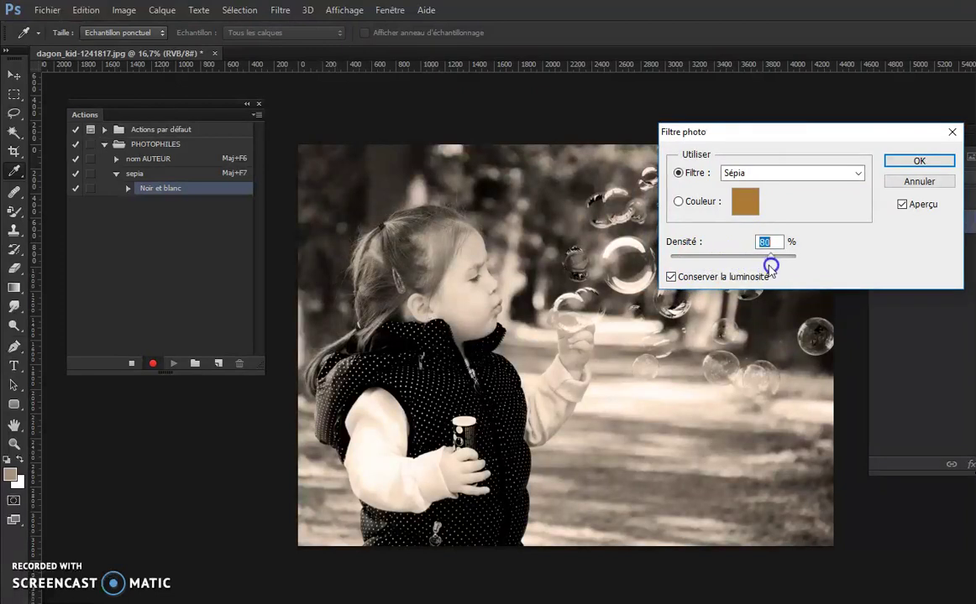
left_click(906, 165)
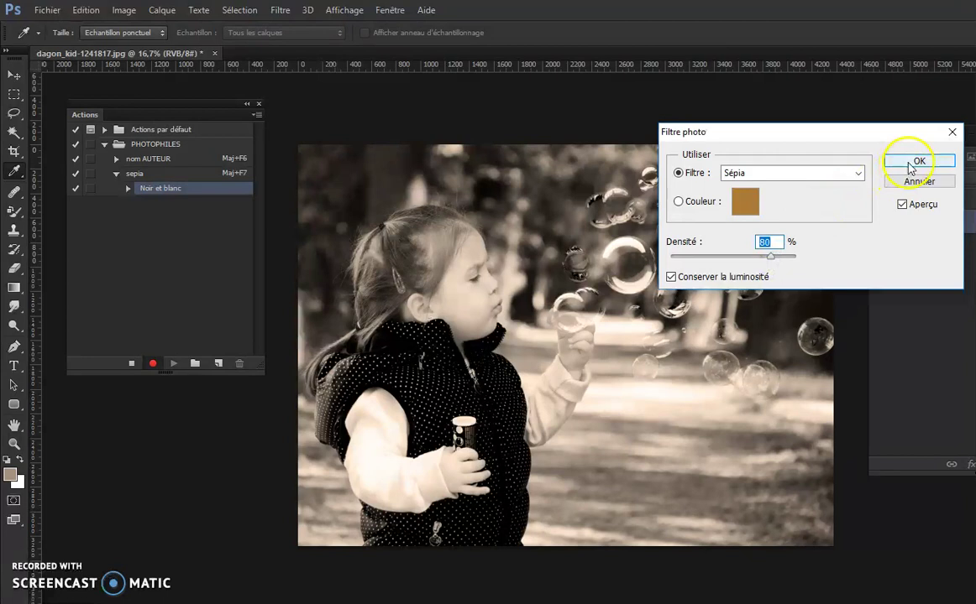
left_click(907, 165)
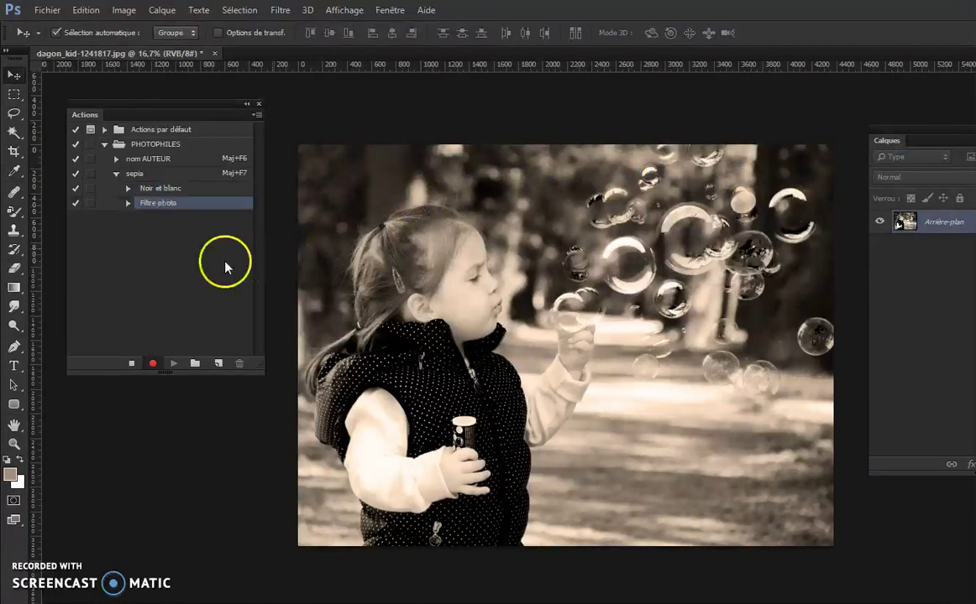
- Sharpen the image with the Accentuation filter at gain 43%, radius 1.0 pixel and threshold 0, and stop recording the action
left_click(277, 10)
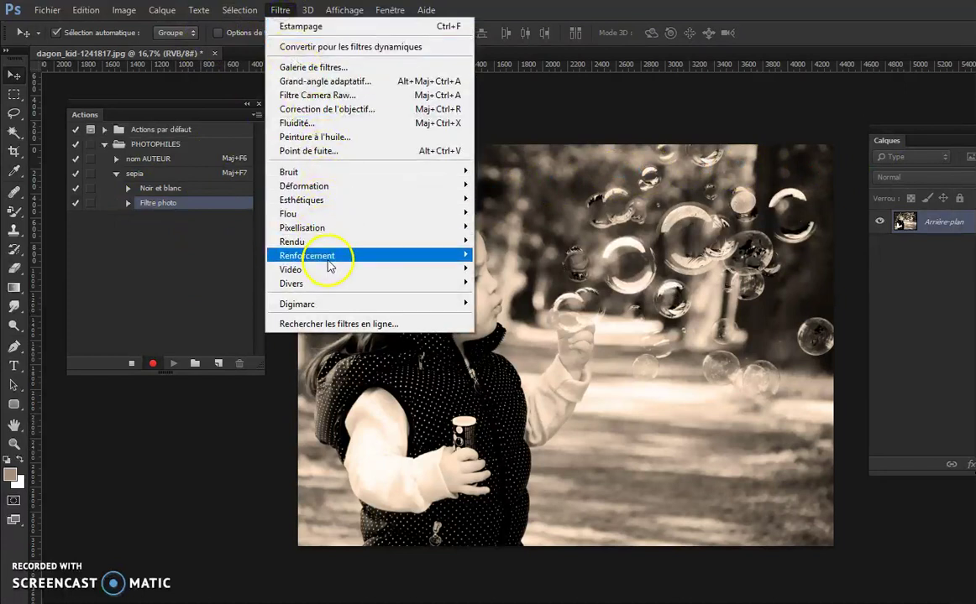
mouse_move(325, 257)
left_click(204, 257)
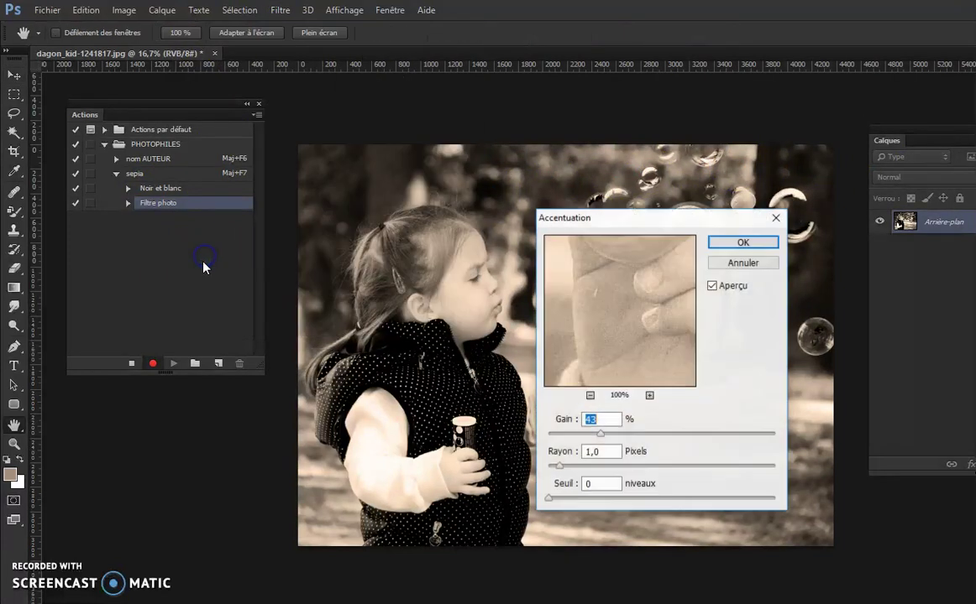
left_click_drag(594, 320, 616, 309)
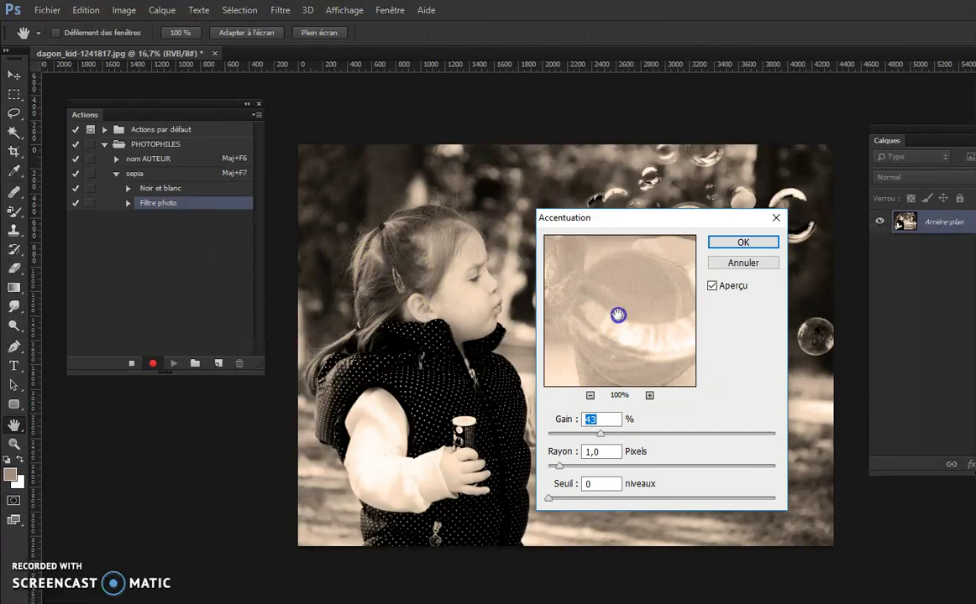
left_click(727, 244)
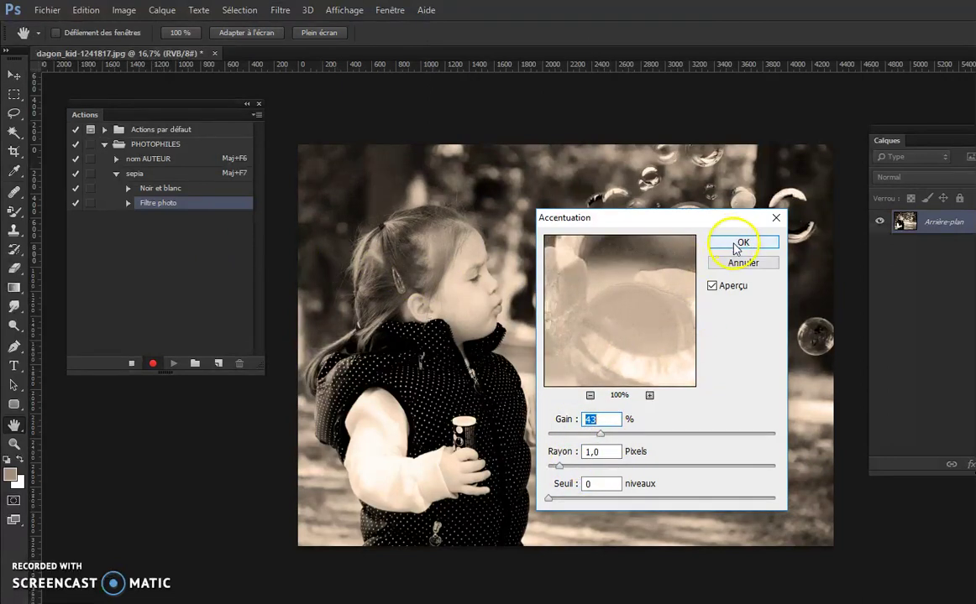
left_click(134, 366)
left_click(135, 370)
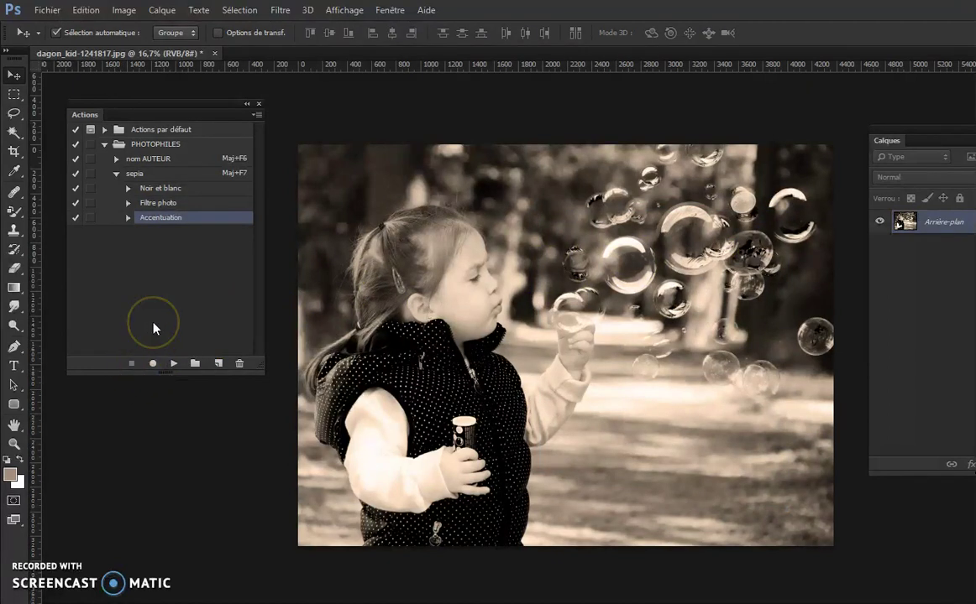
- Revert the photo to its original saved version
left_click(310, 186)
key("F12")
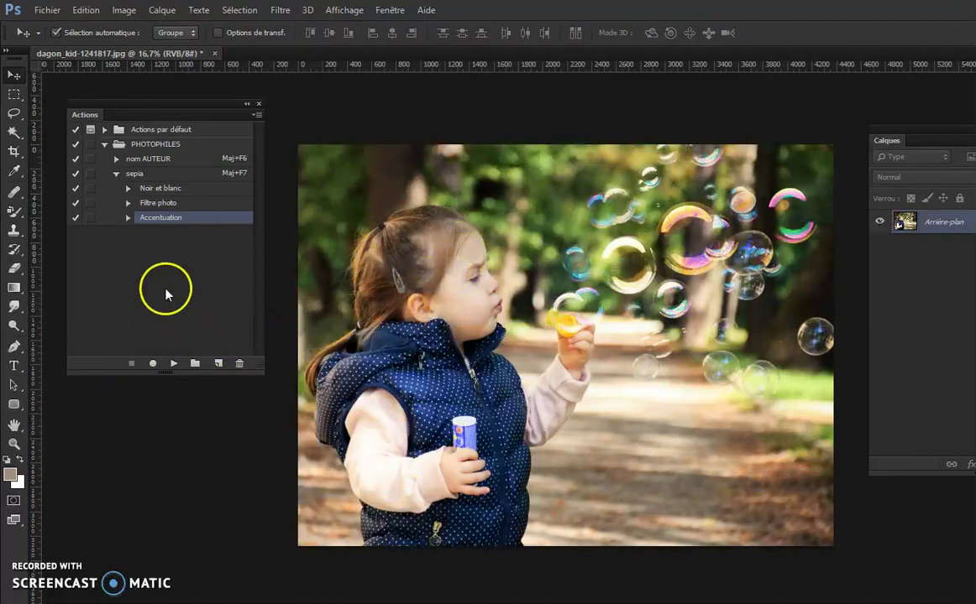
- Test the sepia action by playing it on the colour photo, and undo all its adjustments
left_click(138, 173)
left_click(175, 364)
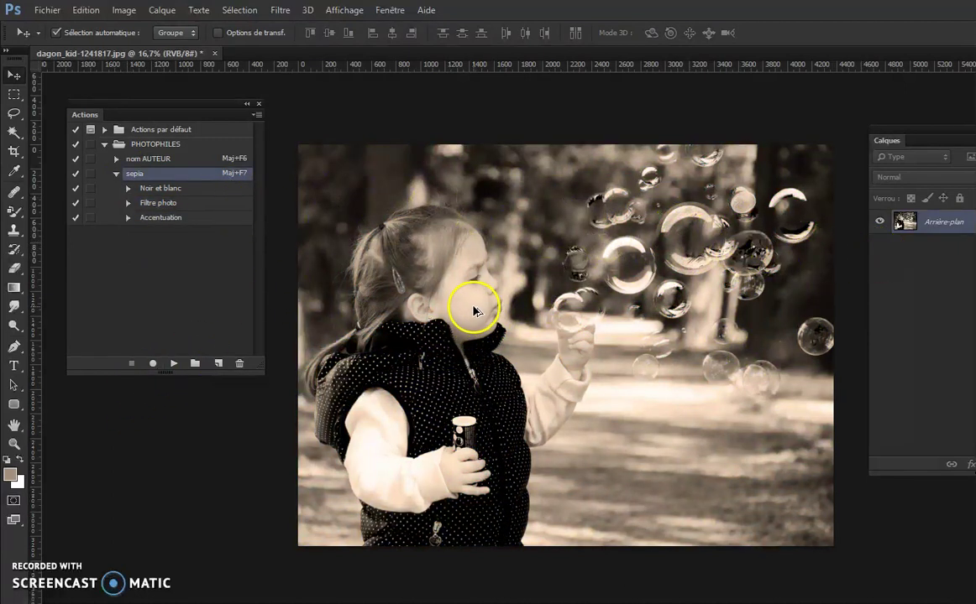
key("ctrl+alt+z")
key("ctrl+alt+z")
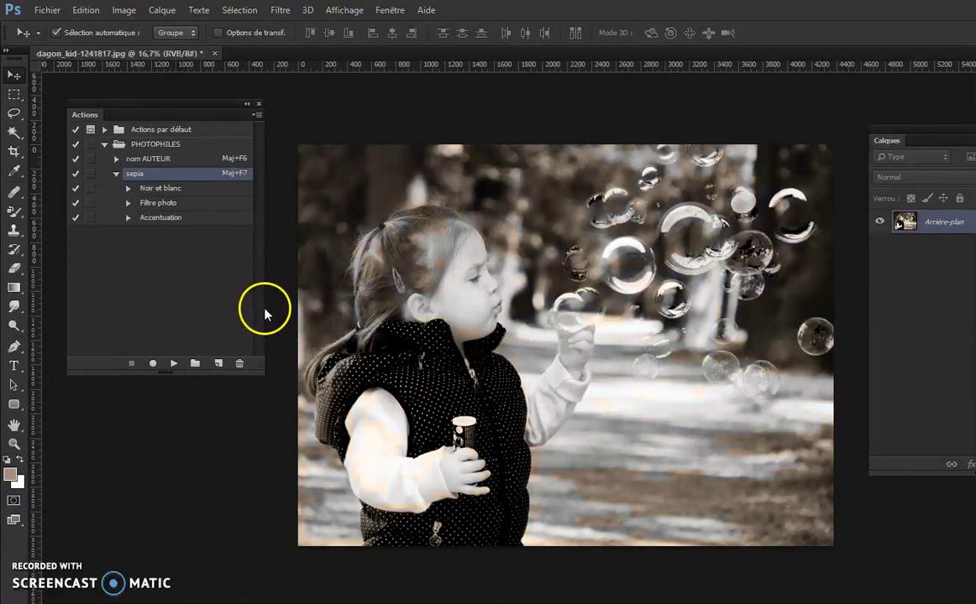
key("ctrl+alt+z")
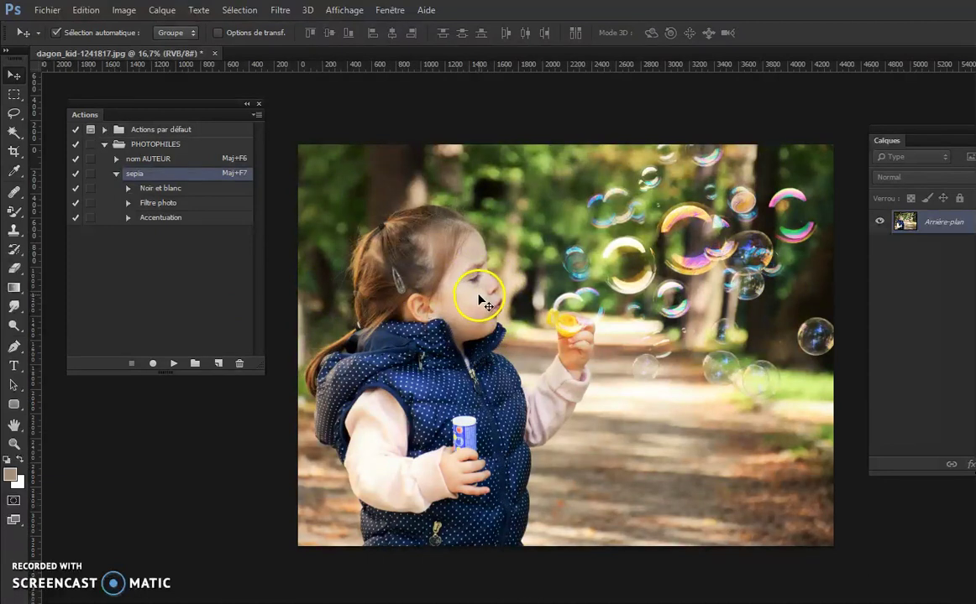
- Open the dandelion photo _DSC9189.jpg from the N°21 Scripts Actions folder of !cours-complet-photoshop
left_click(47, 10)
left_click(58, 41)
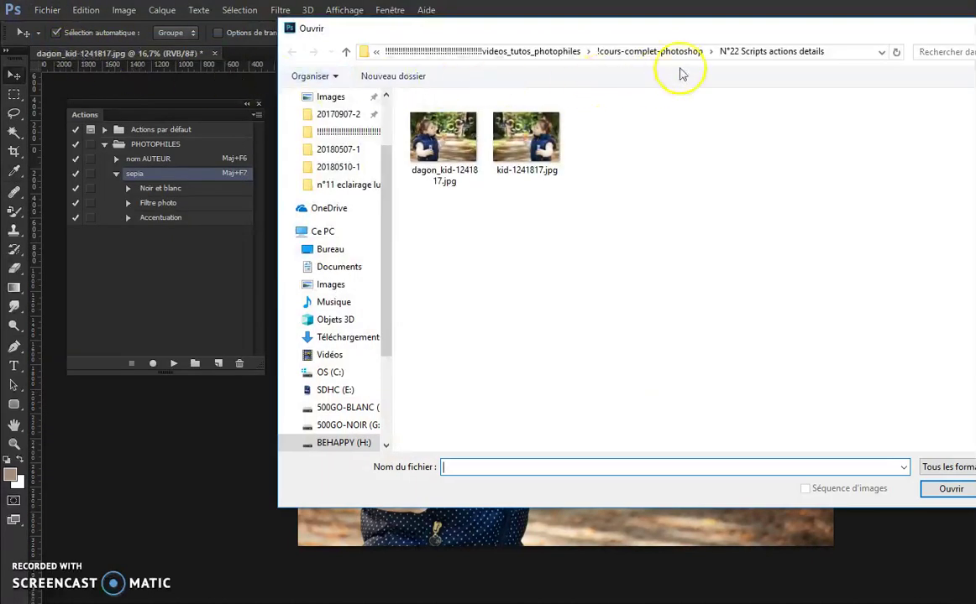
left_click(672, 52)
left_click(771, 359)
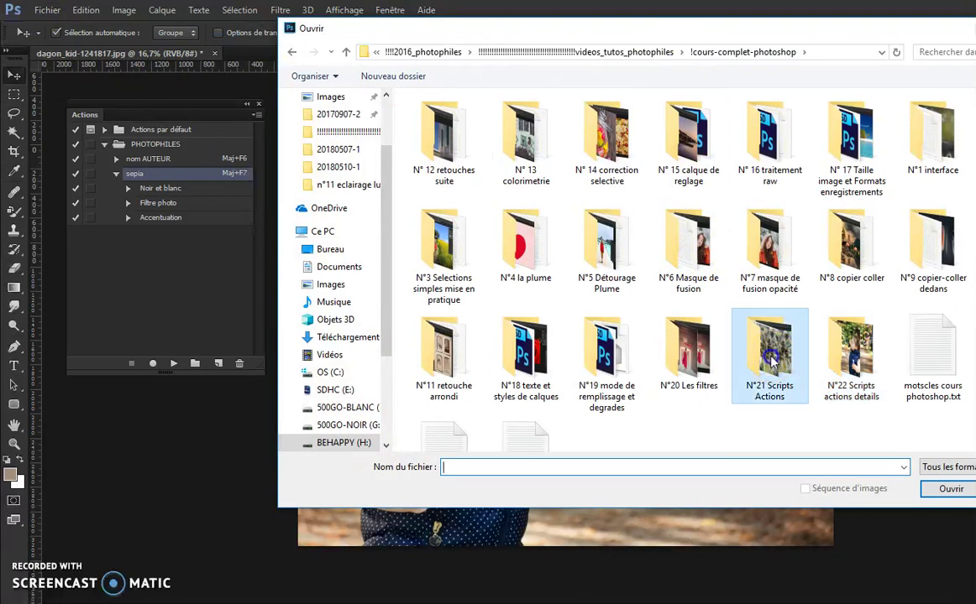
double_click(771, 359)
double_click(457, 138)
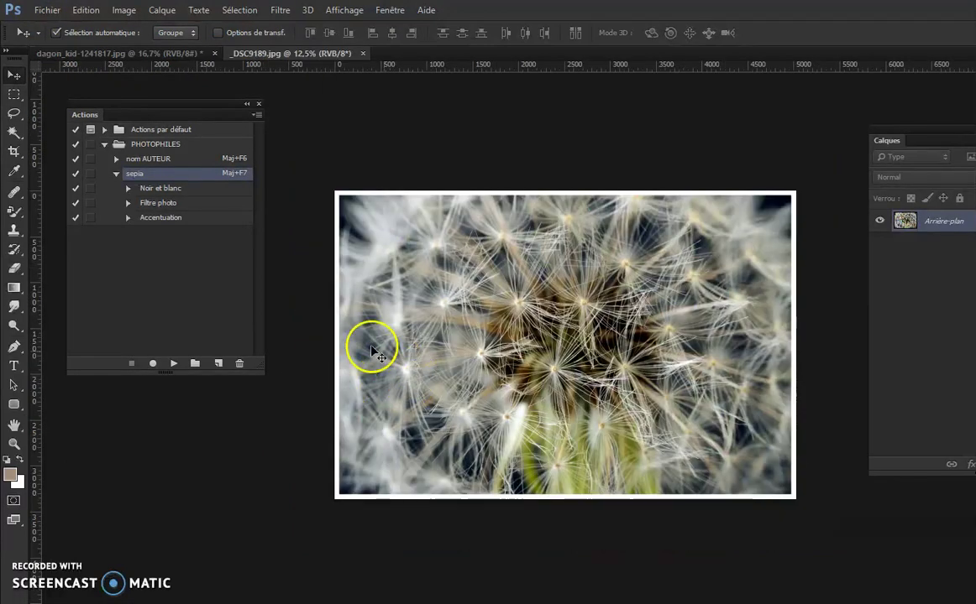
- Test the sepia action on the dandelion photo from button mode, compare it with the other open photo, and undo its adjustments
left_click(257, 114)
left_click(290, 121)
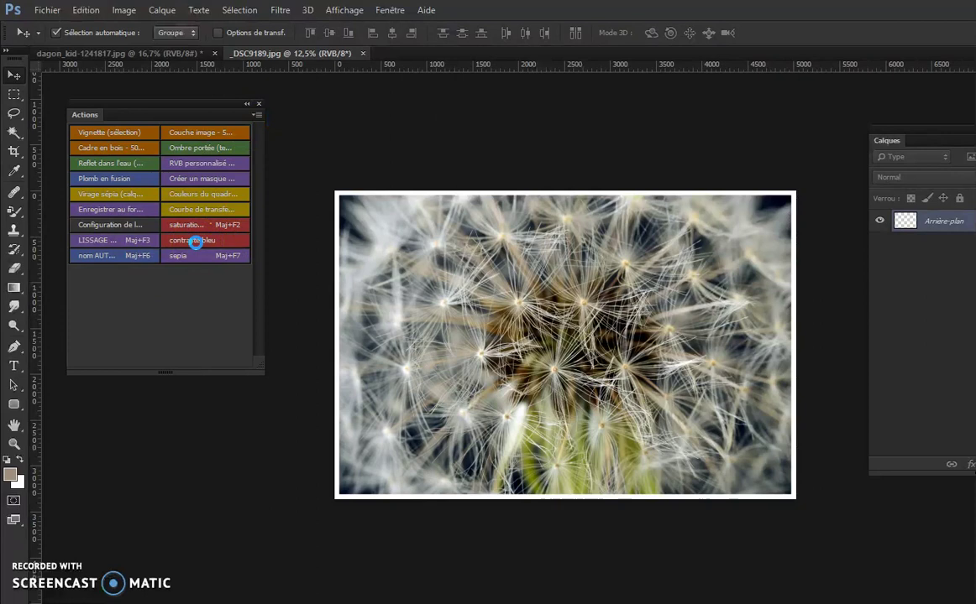
left_click(194, 241)
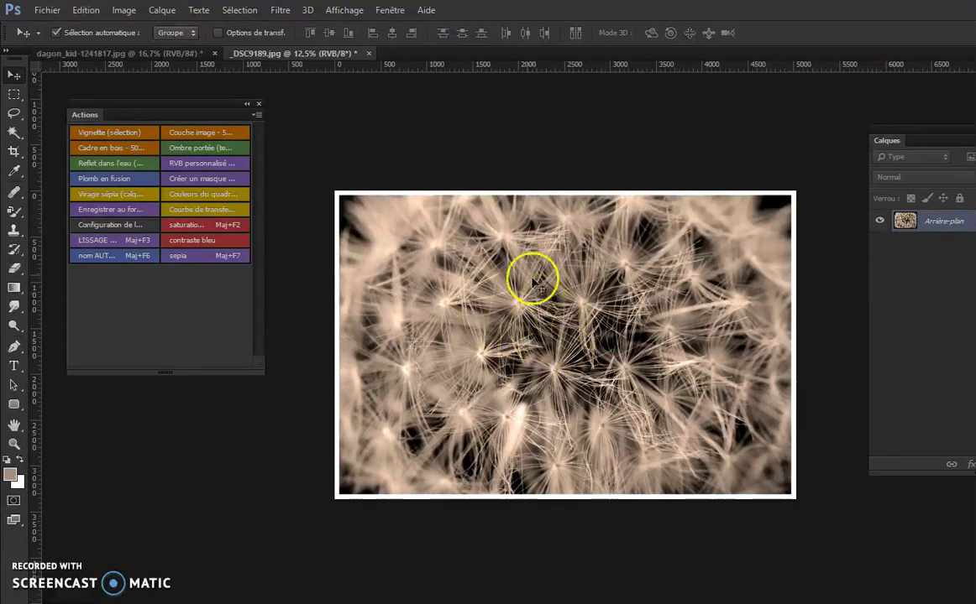
left_click(123, 55)
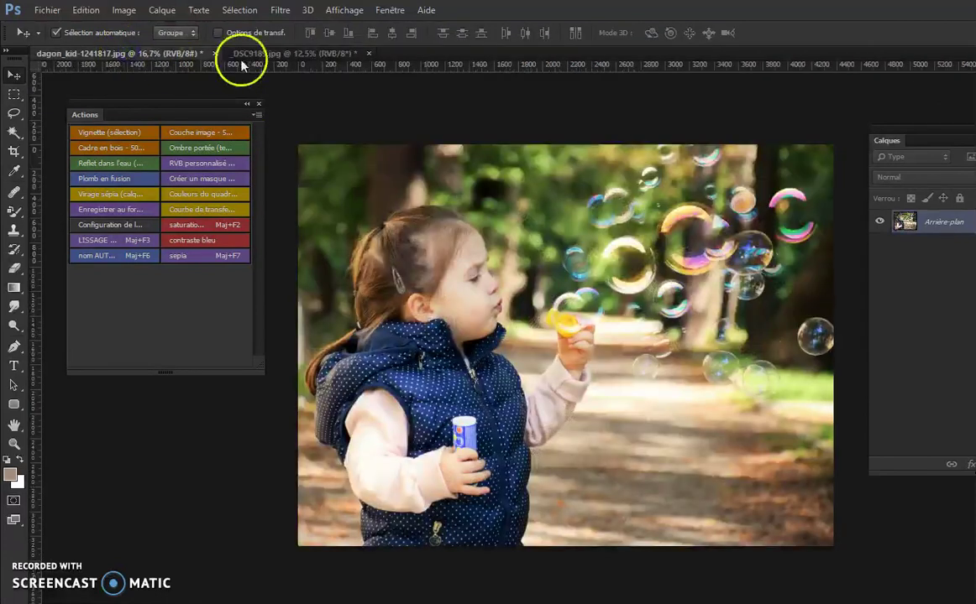
left_click(285, 55)
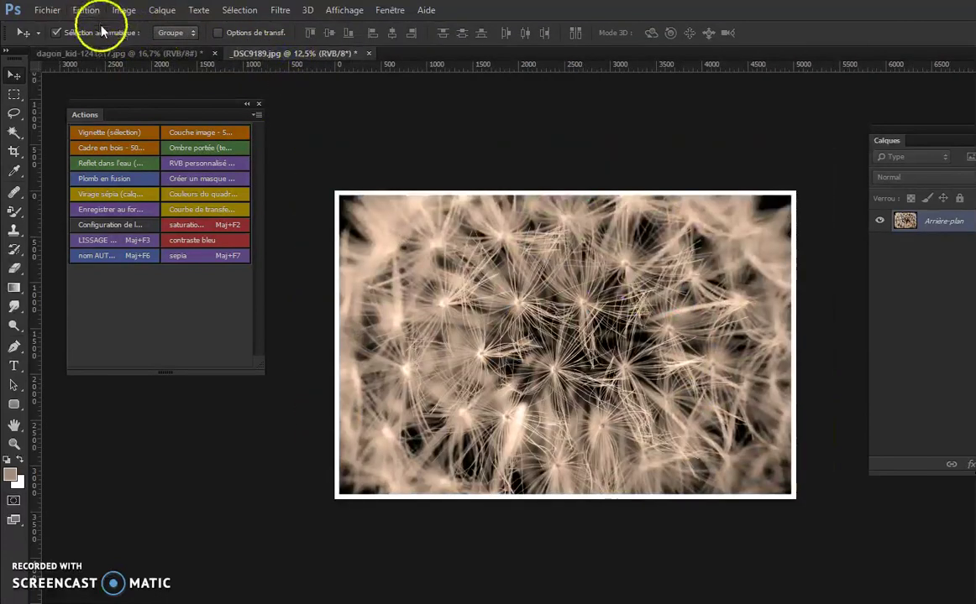
key("ctrl+alt+z")
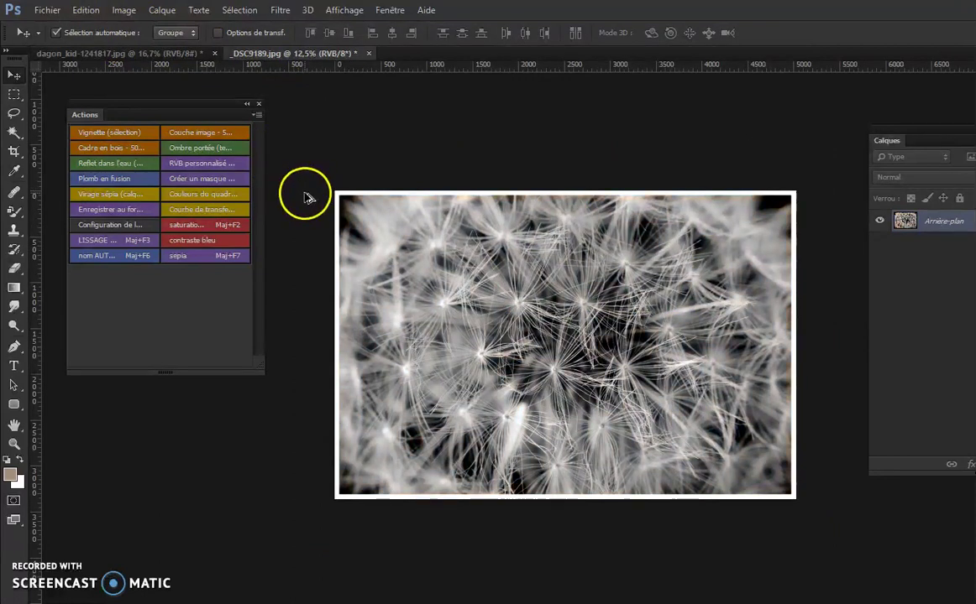
key("ctrl+alt+z")
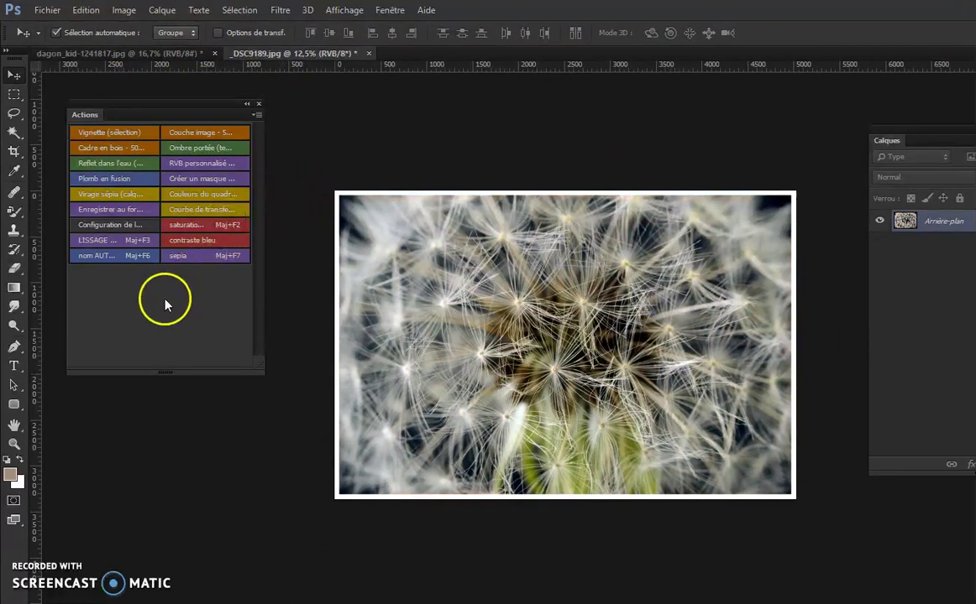
- Leave button mode and enable the dialog display for the Noir et blanc and Filtre photo steps of the sepia action
left_click(256, 115)
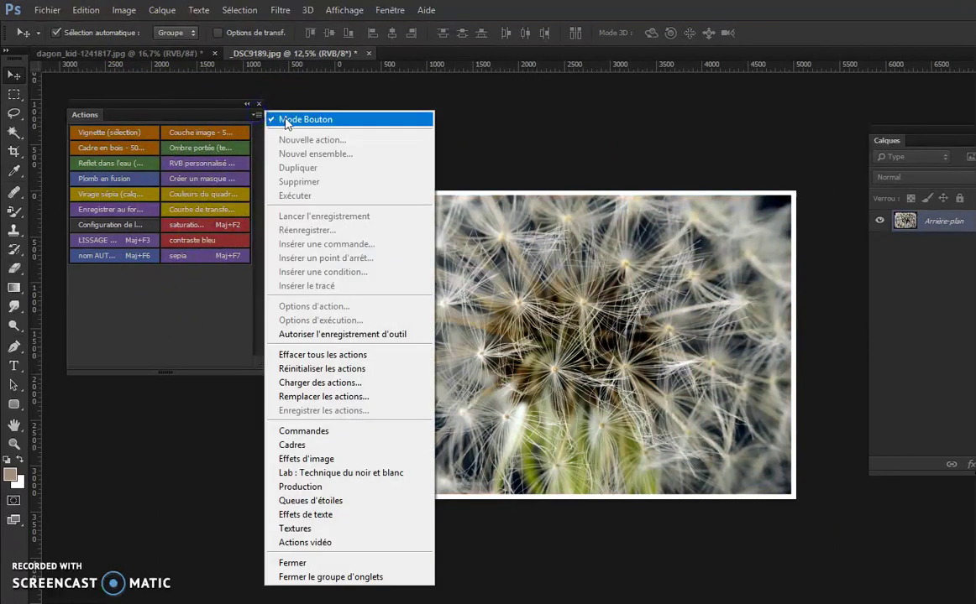
left_click(285, 123)
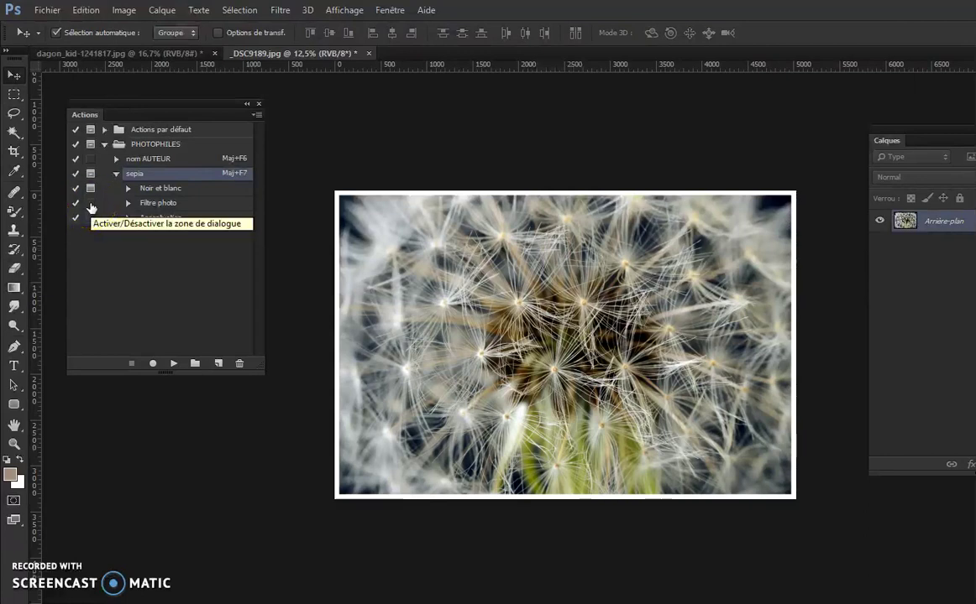
left_click(90, 203)
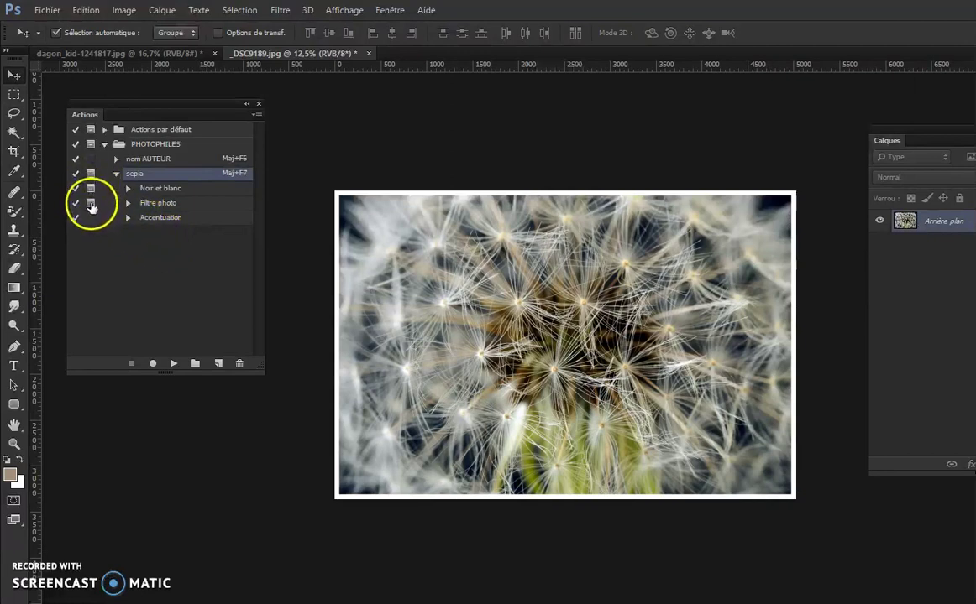
- Play the sepia action on the dandelion photo from button mode and move the Noir et blanc dialog clear of the image
left_click(256, 114)
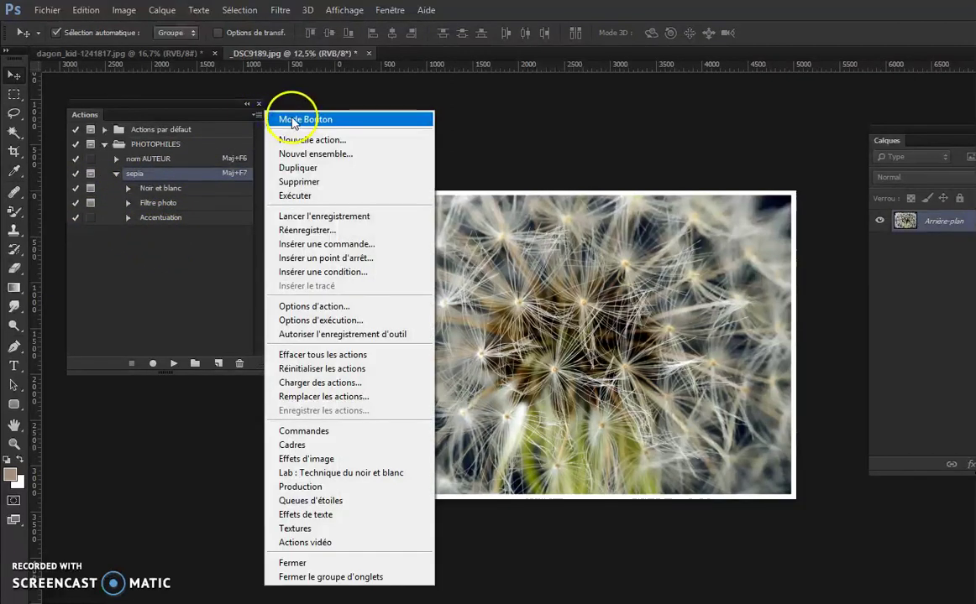
left_click(264, 120)
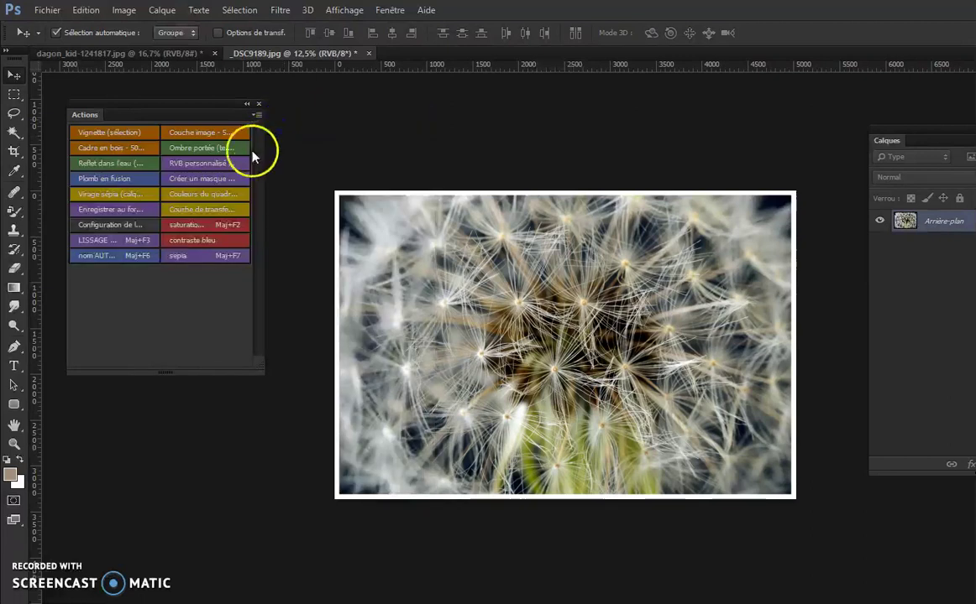
left_click(192, 261)
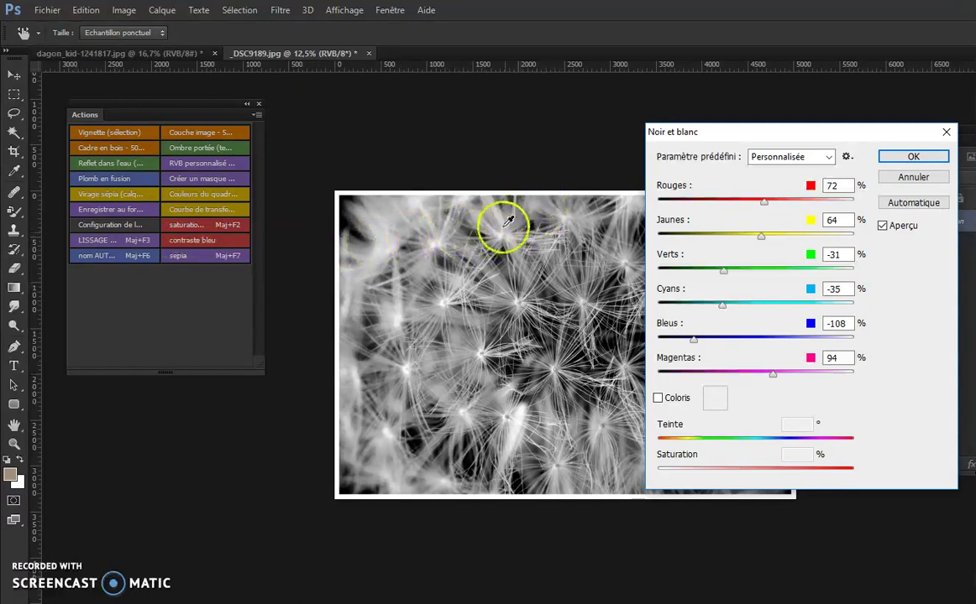
left_click_drag(694, 137, 714, 211)
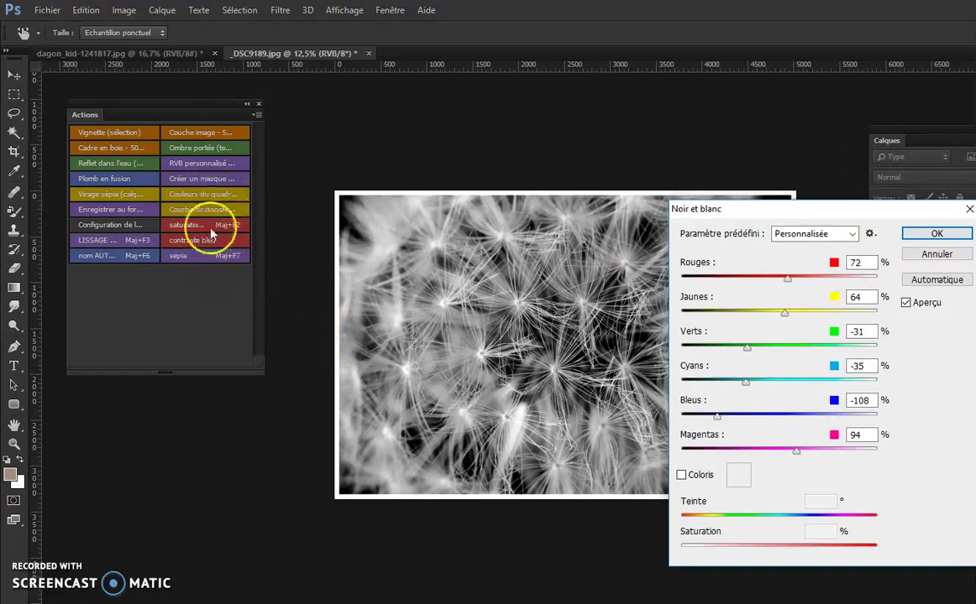
- Set Noir et blanc to reds 143, yellows 90, greens -131, cyans -114, blues -170 and magentas 32%, and lower the Sépia photo filter's density
left_click_drag(786, 277, 812, 278)
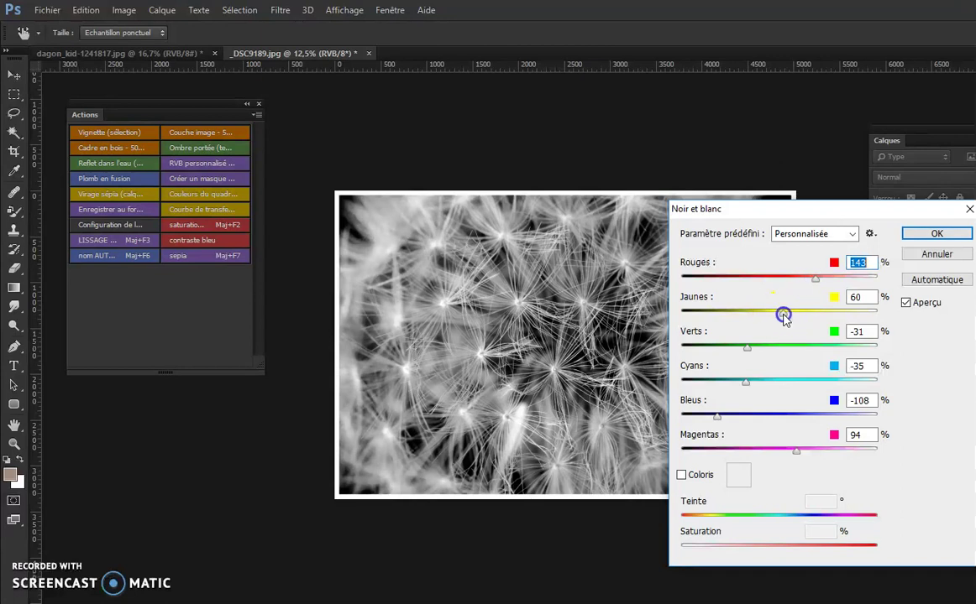
left_click_drag(784, 312, 795, 314)
left_click_drag(747, 347, 707, 348)
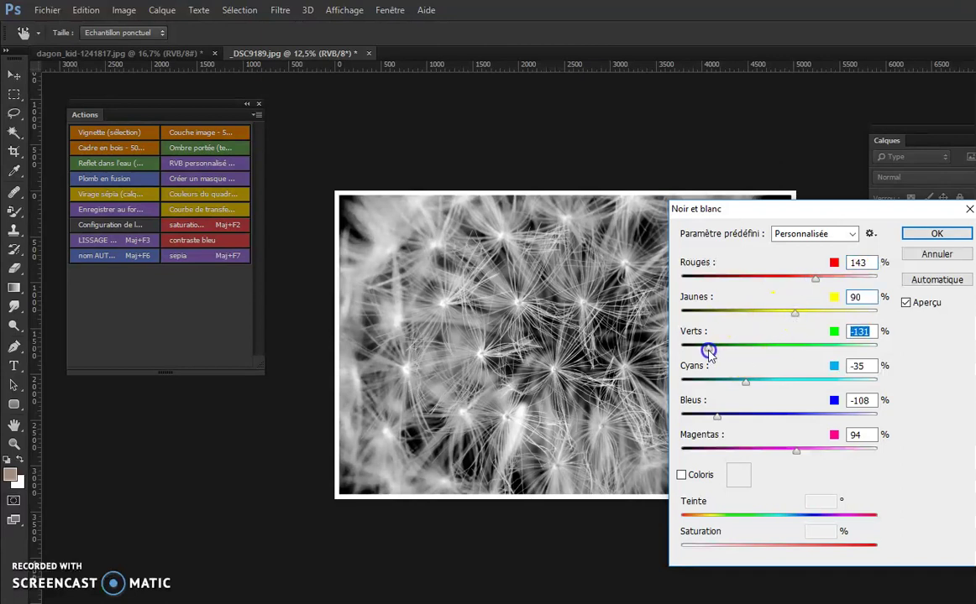
left_click_drag(745, 382, 690, 418)
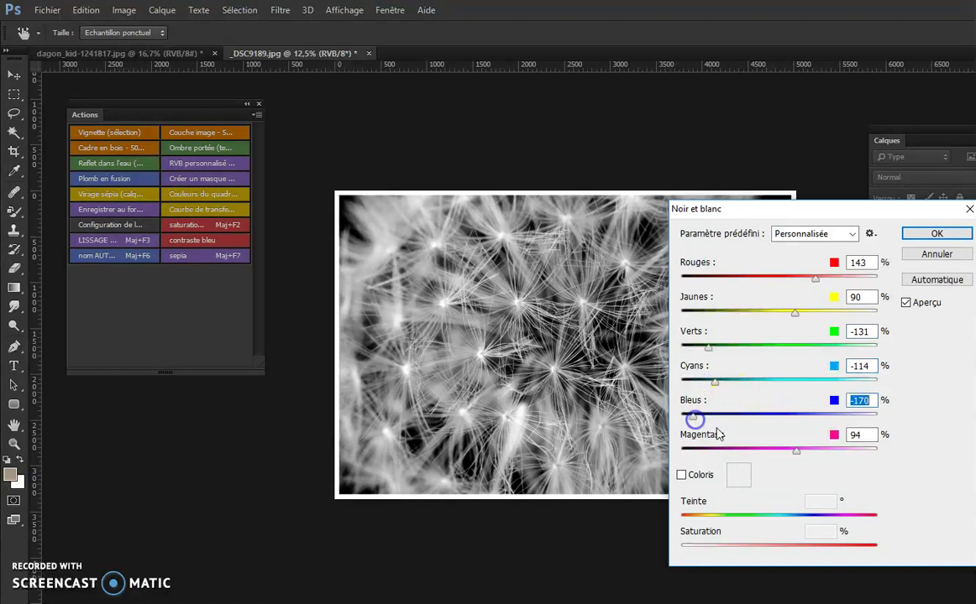
left_click_drag(797, 454, 771, 456)
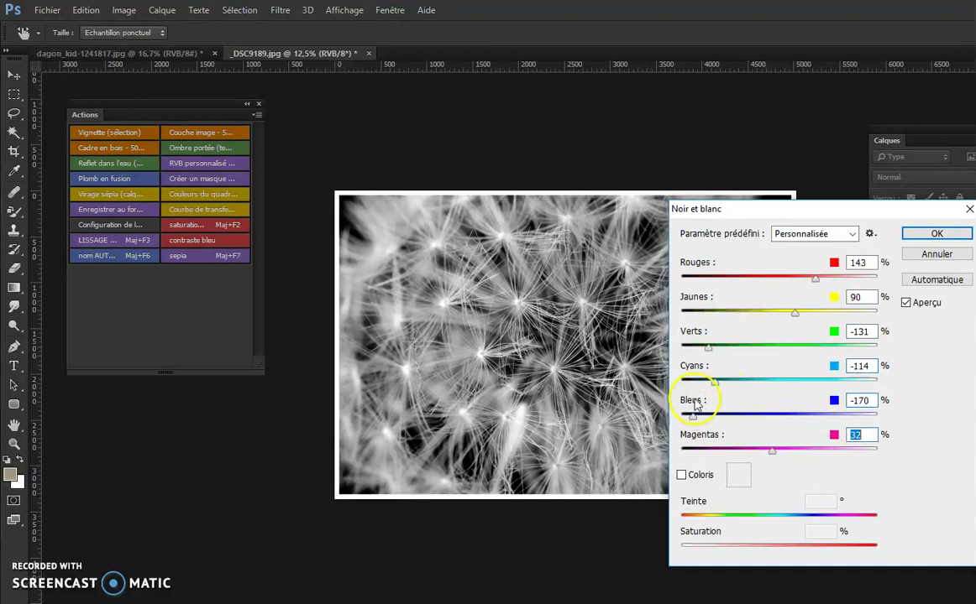
left_click(934, 235)
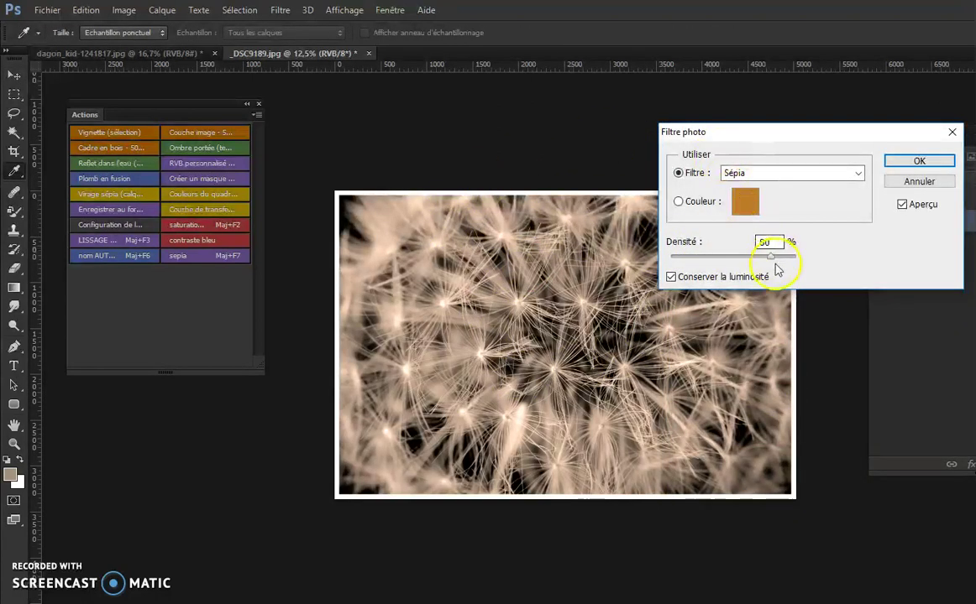
left_click_drag(773, 262, 740, 261)
left_click(916, 162)
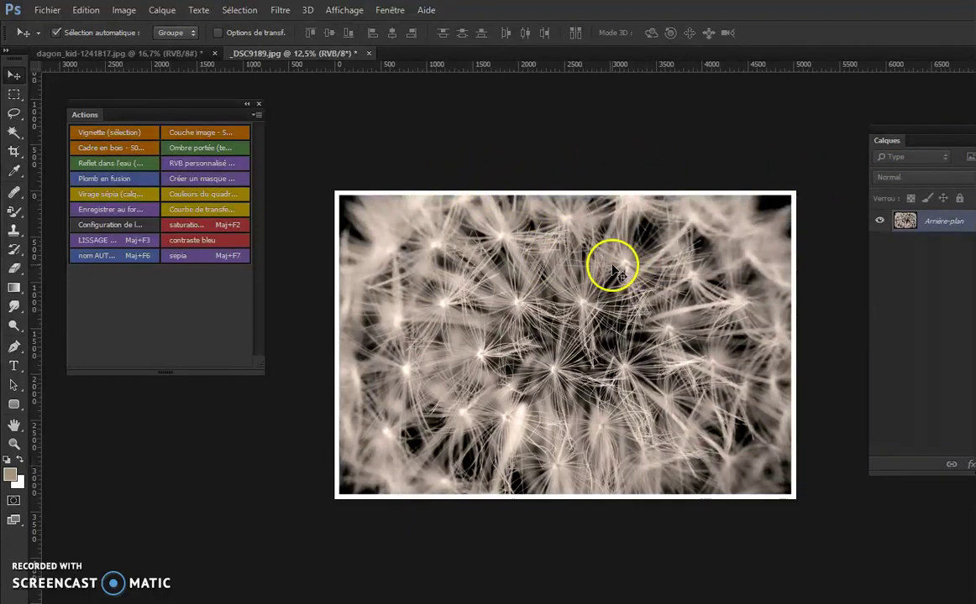
- Leave button mode and disable the dialog display for the Noir et blanc step of the sepia action
left_click(257, 115)
left_click(281, 122)
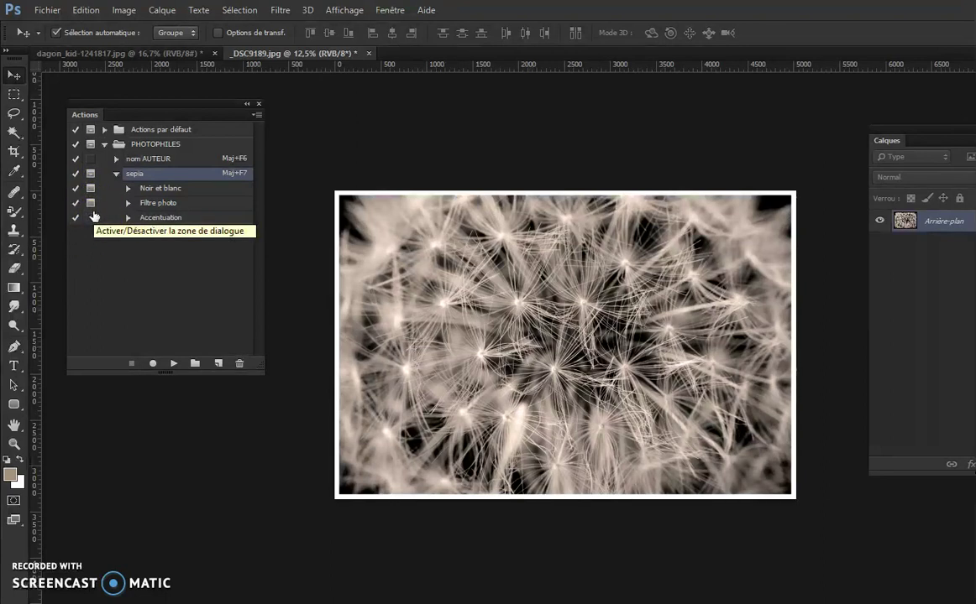
left_click(200, 299)
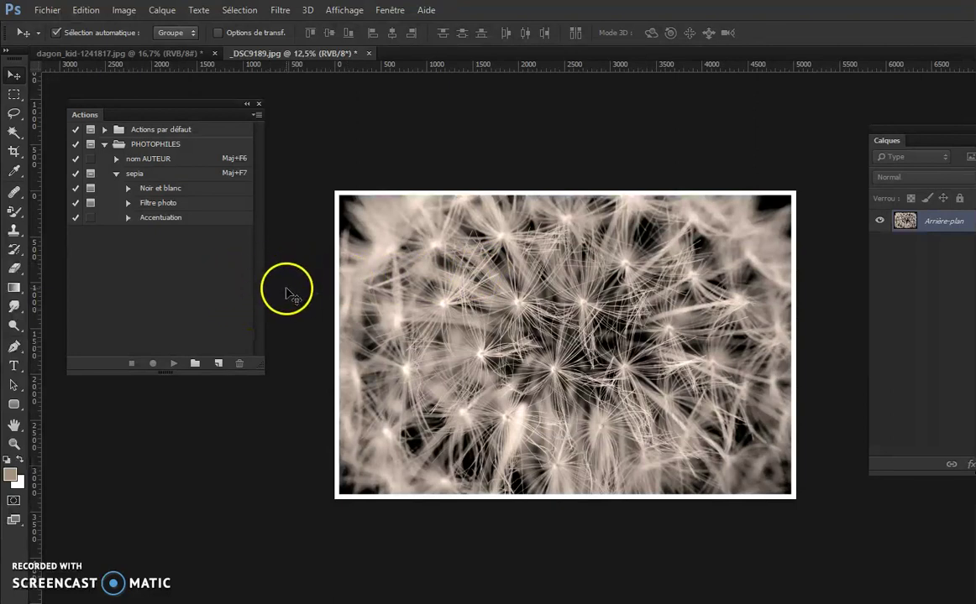
left_click(90, 190)
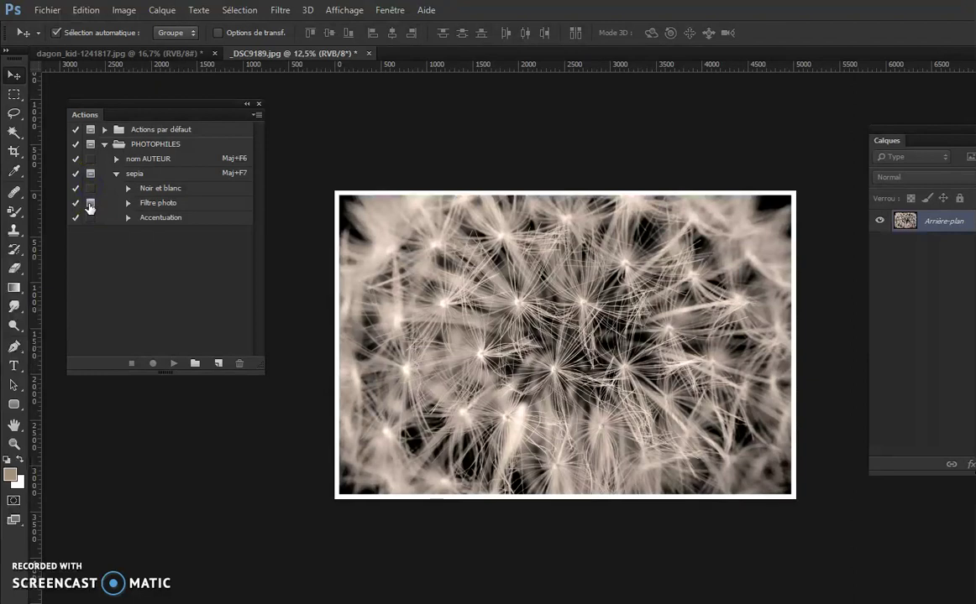